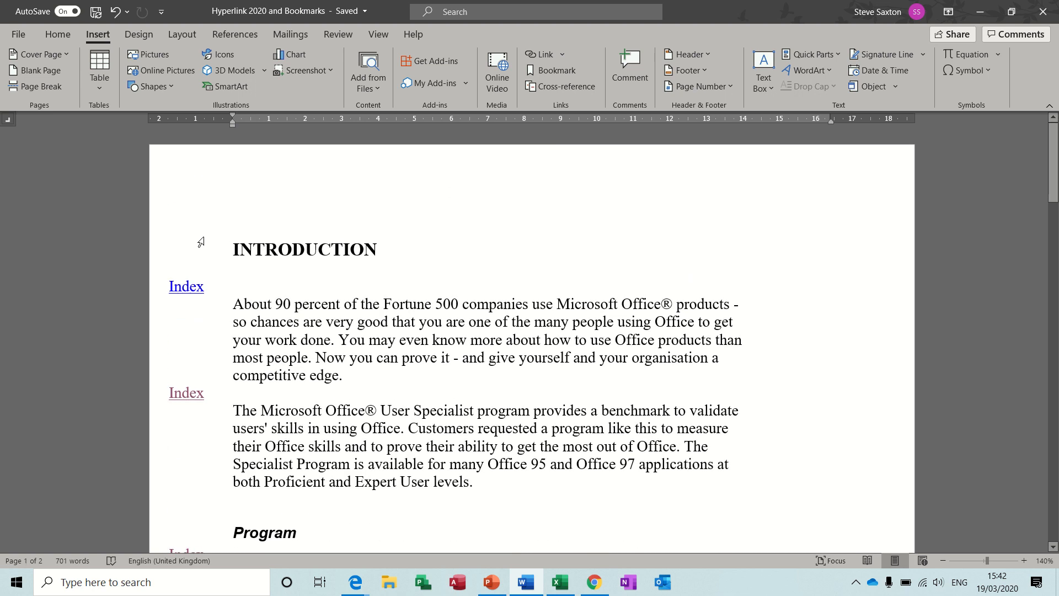
Step: Add a blank line above the INTRODUCTION heading and insert the built-in Automatic Table 1 table of contents there
left_click(234, 246)
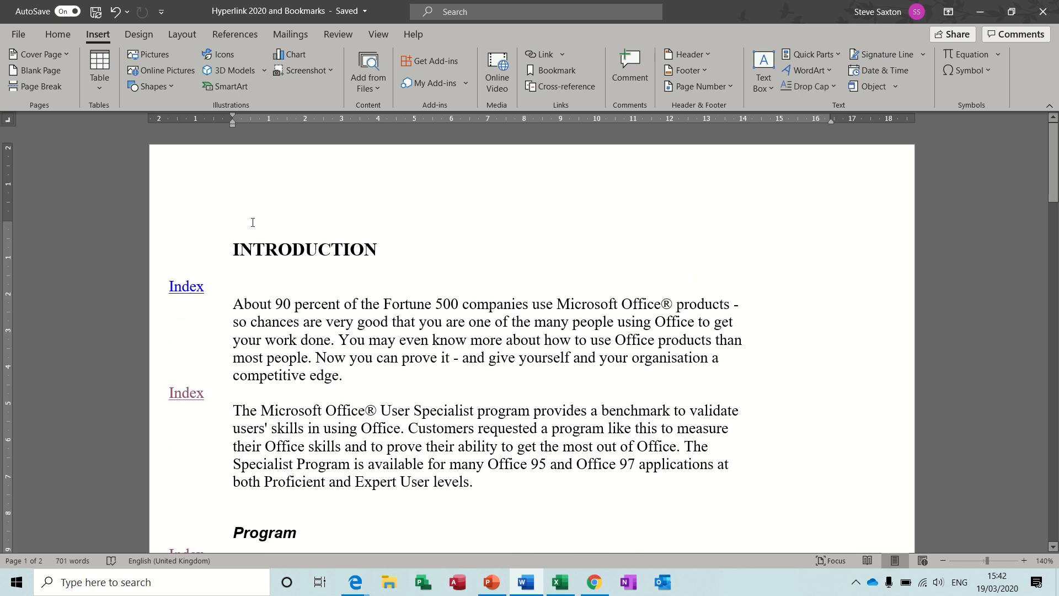
scroll(252, 222, "up", 1)
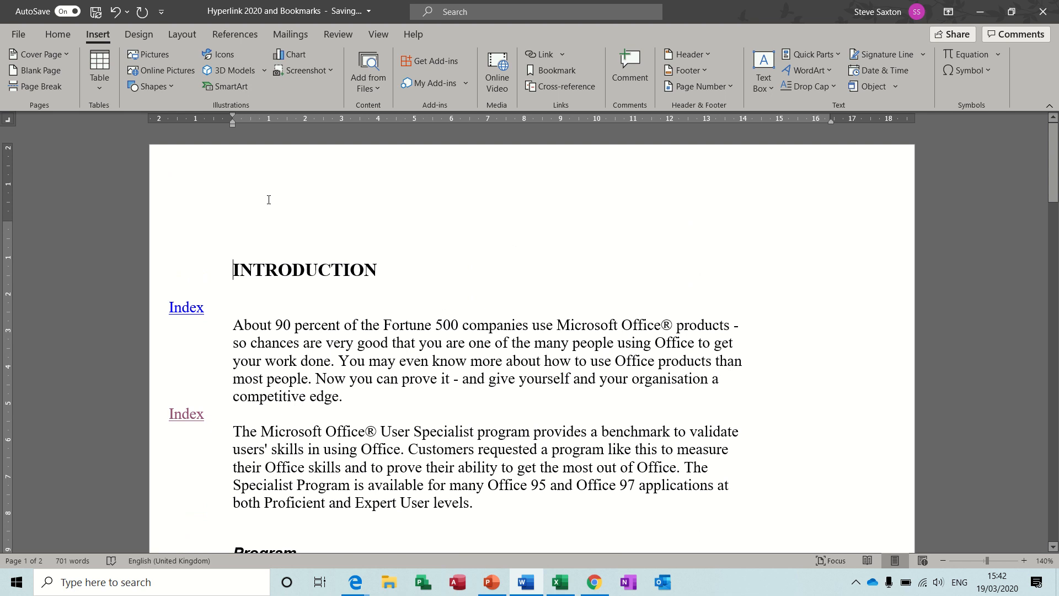
left_click(243, 229)
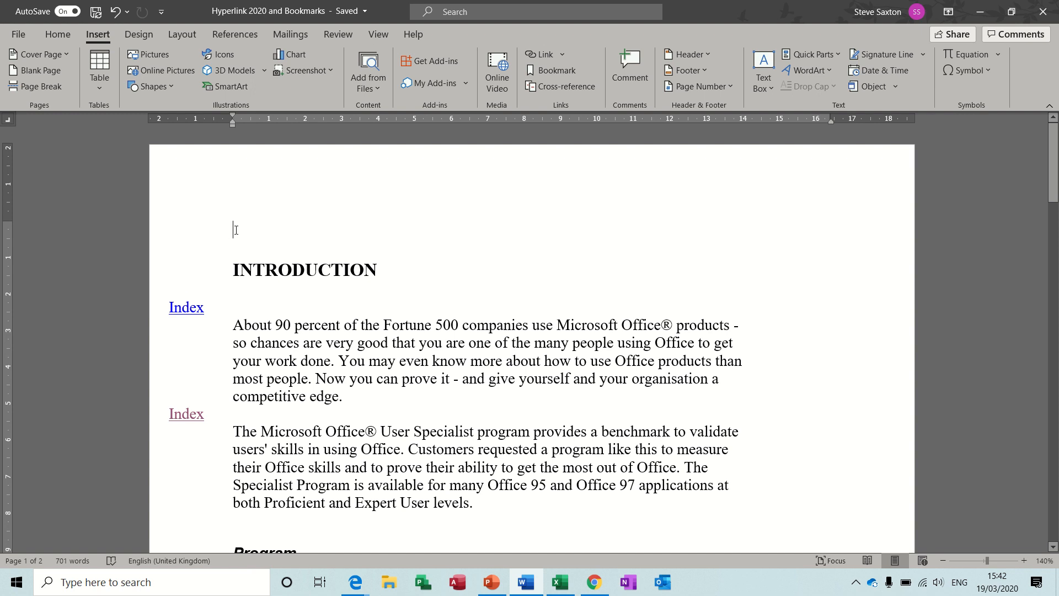
left_click(231, 35)
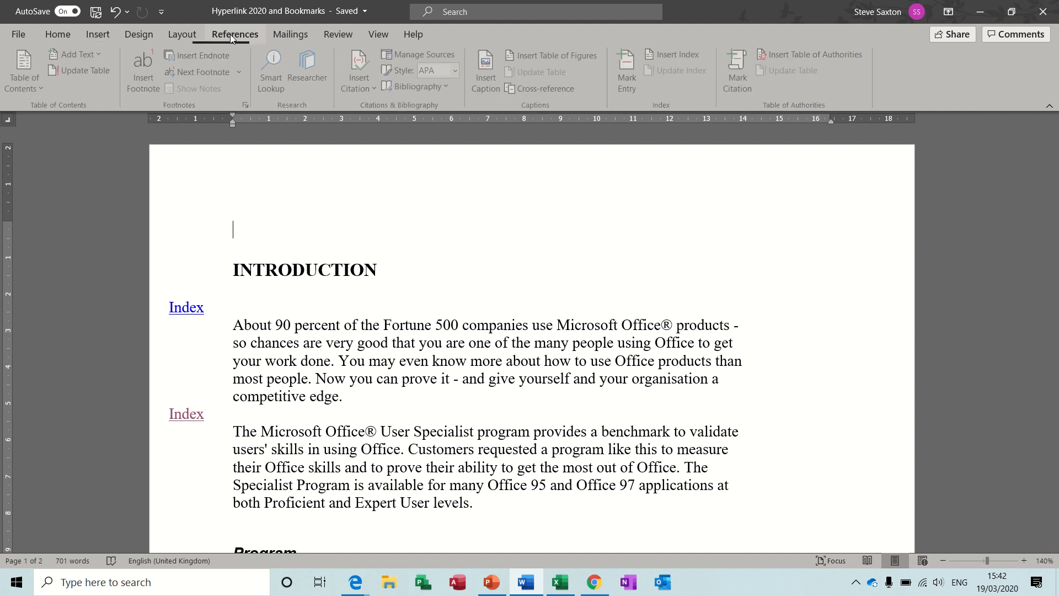
left_click(34, 85)
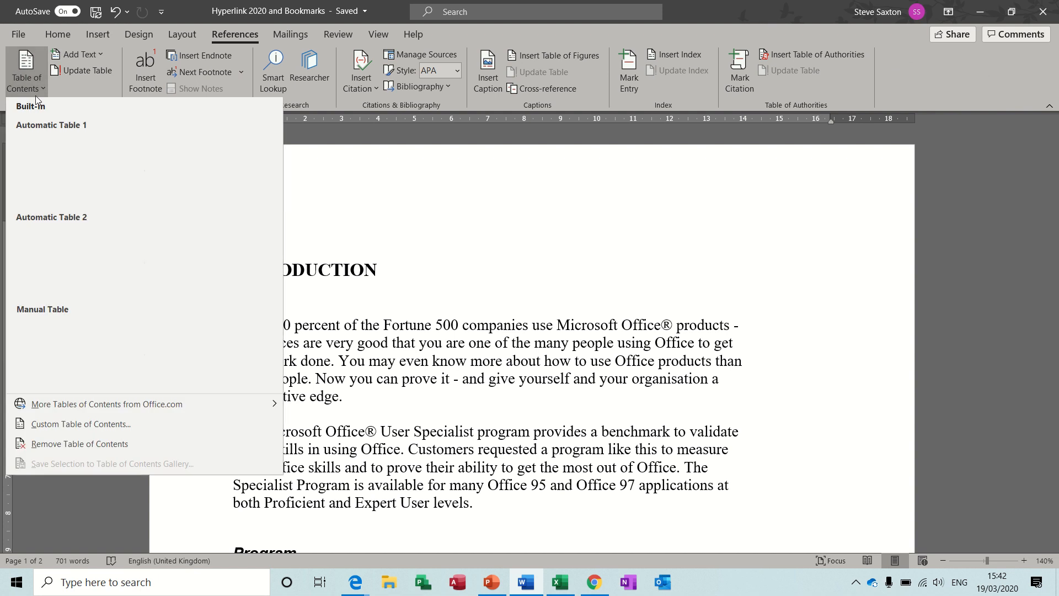
left_click(76, 176)
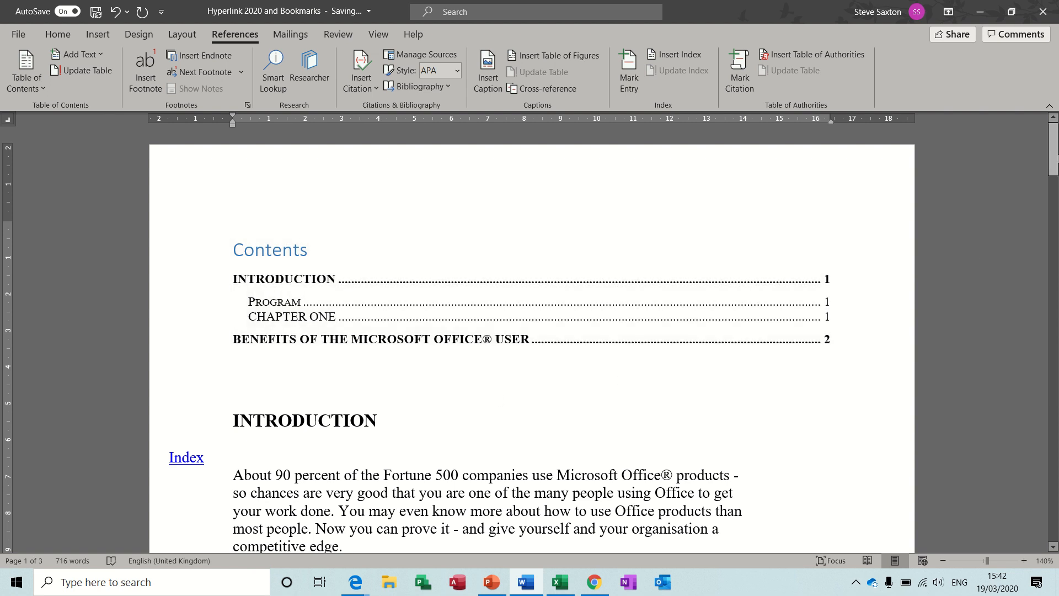
Step: Mark the word "Fortune" in the first paragraph under INTRODUCTION as an index entry
left_click_drag(1053, 150, 1054, 187)
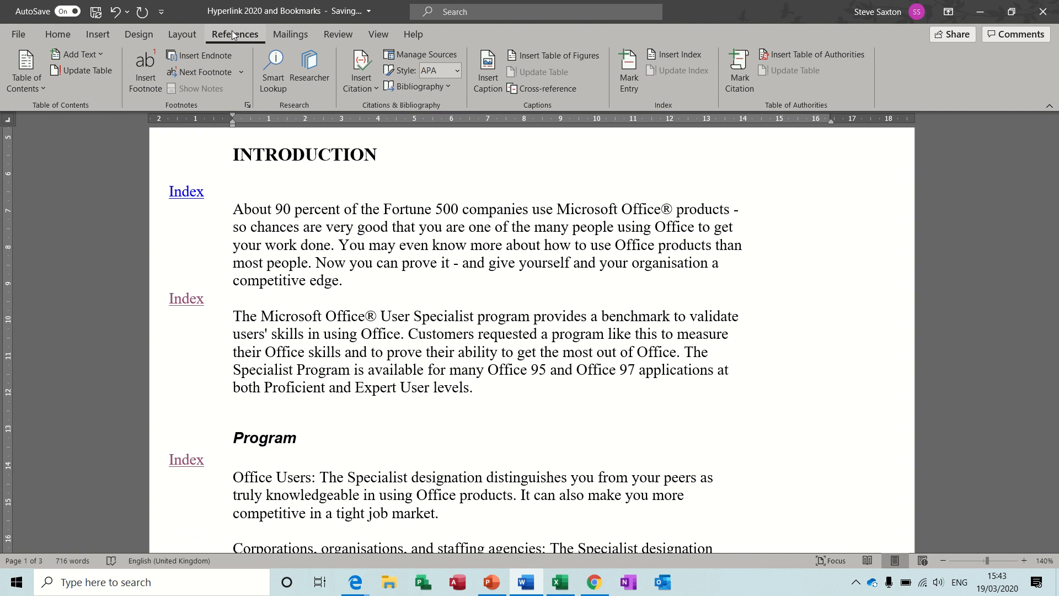
left_click(629, 67)
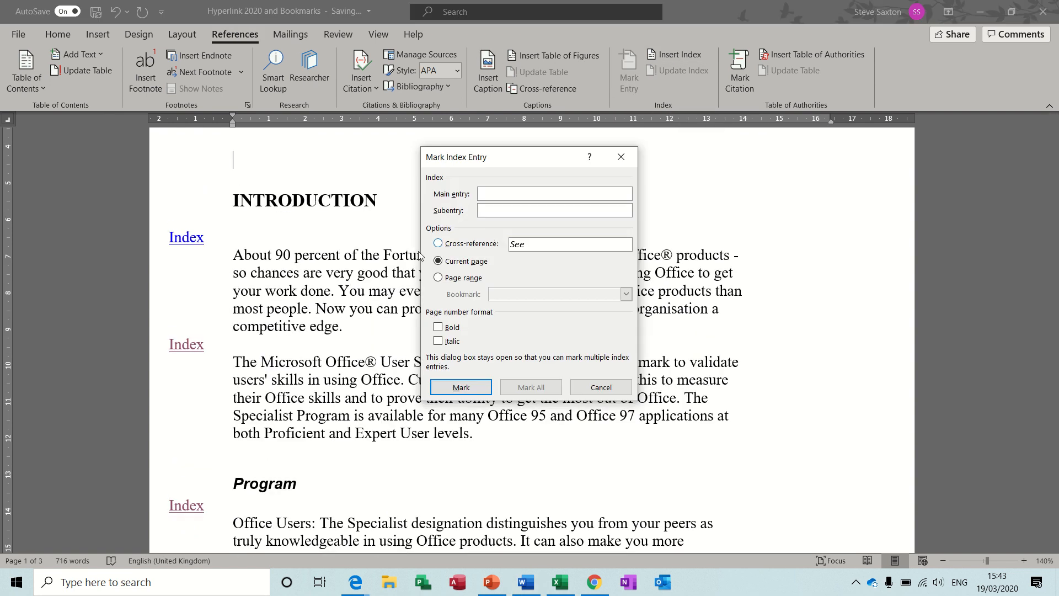
double_click(395, 257)
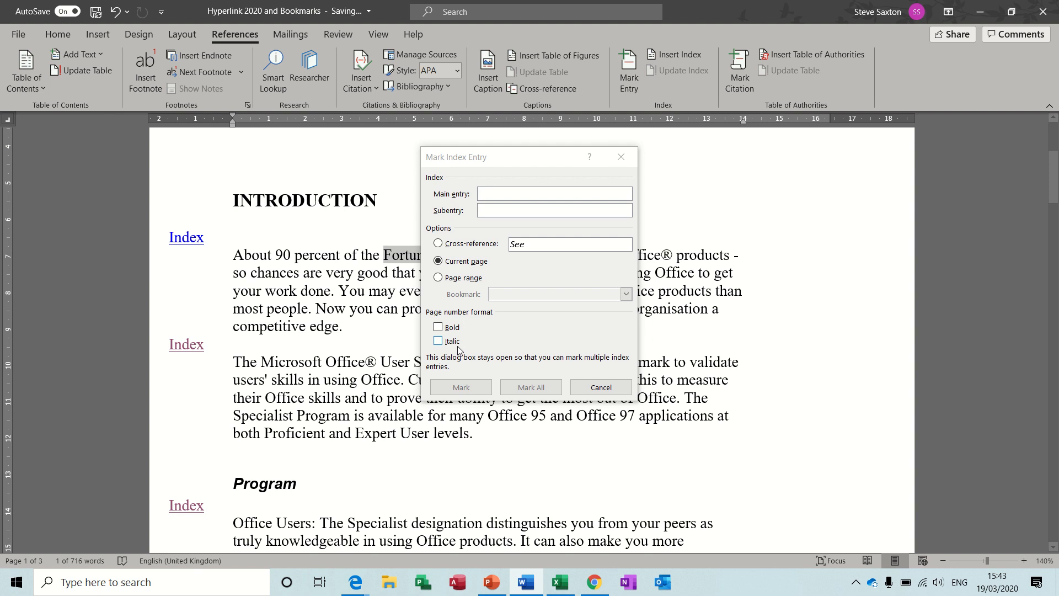
left_click(461, 387)
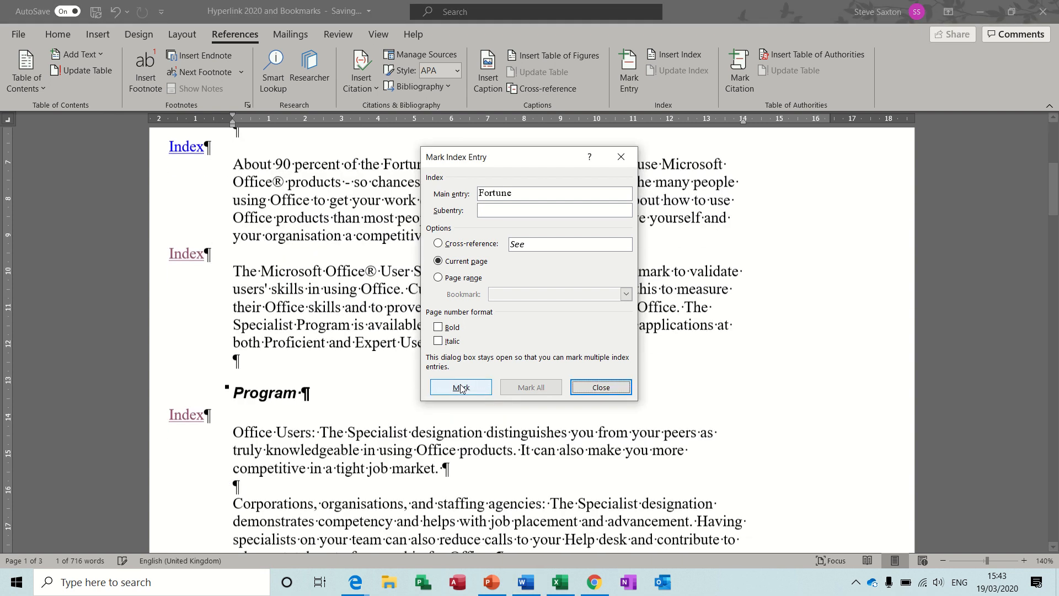
Step: Mark "User Specialist" in the second paragraph under INTRODUCTION as an index entry
left_click_drag(518, 160, 745, 237)
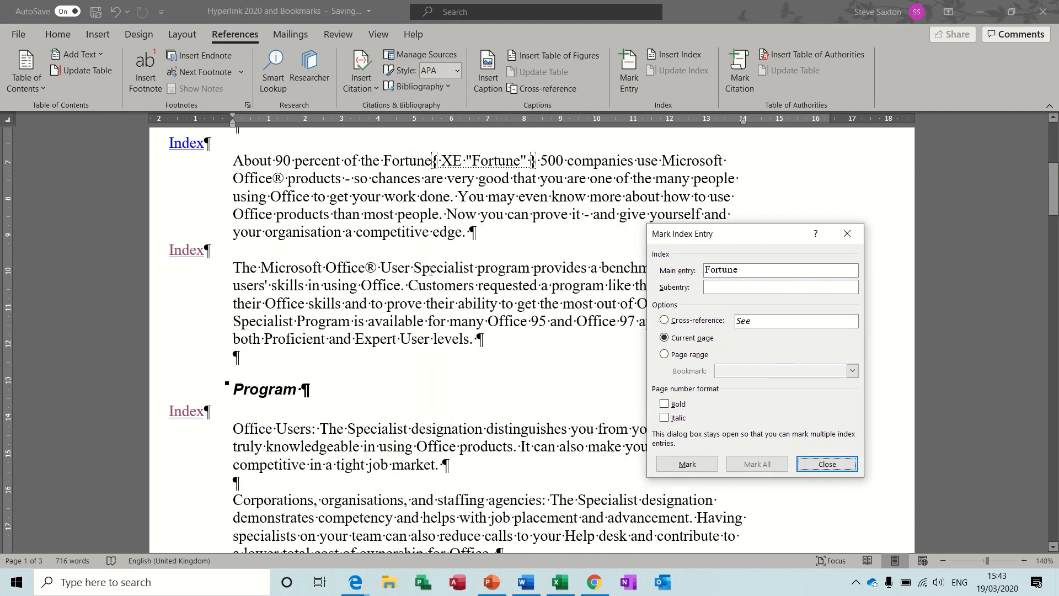
left_click(381, 269)
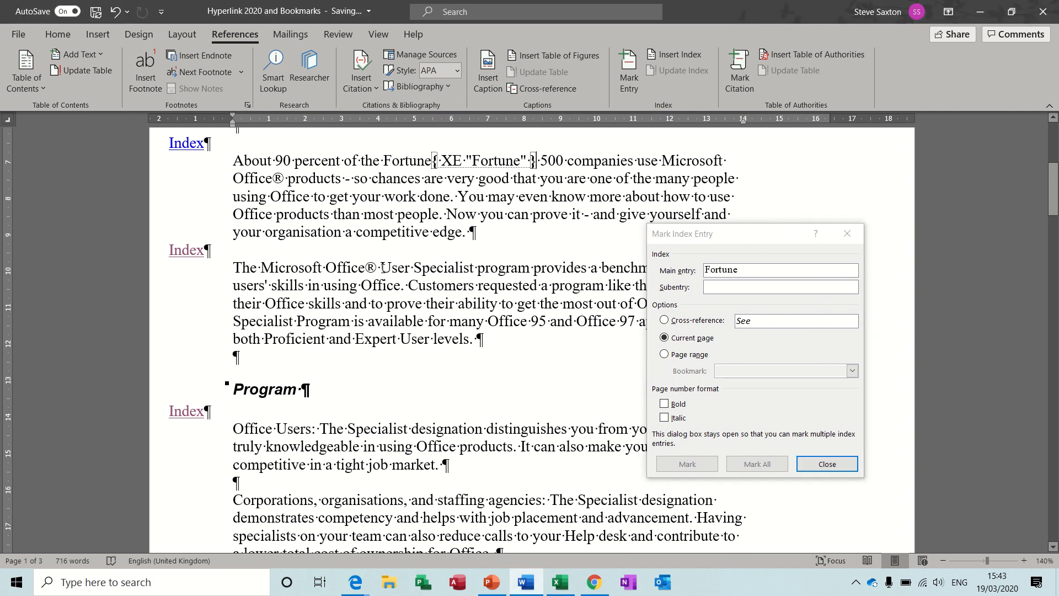
left_click_drag(409, 269, 477, 269)
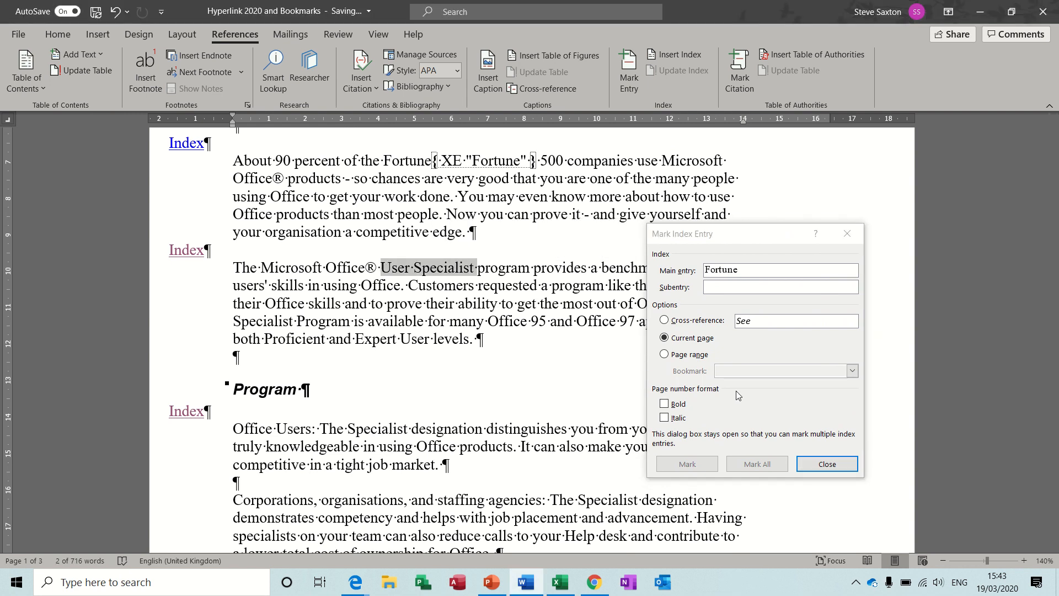
left_click(688, 463)
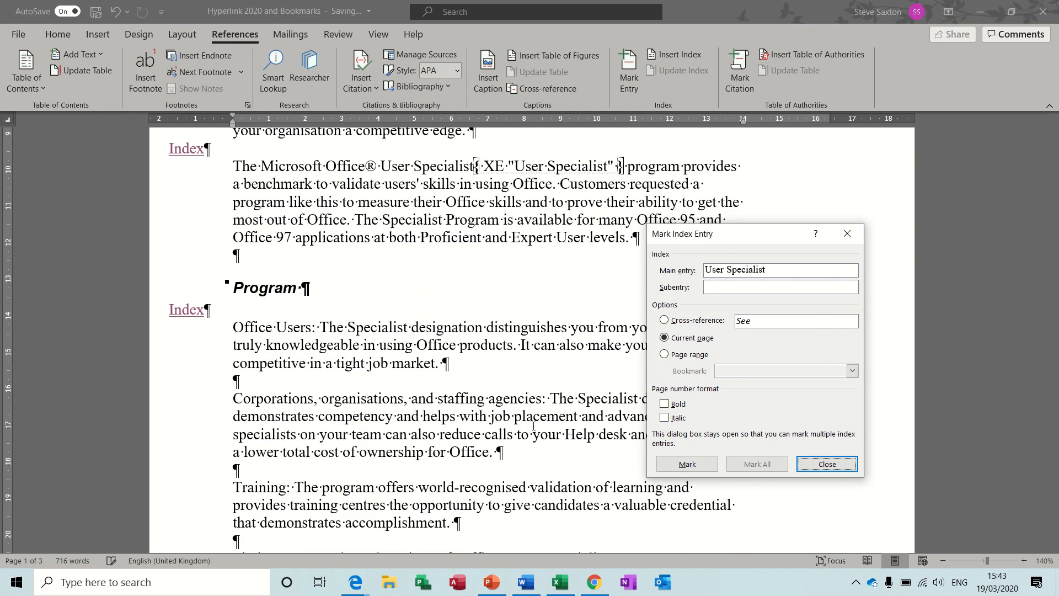
Step: Mark "designation" in the Program section and "Training" at the start of the CHAPTER ONE text as index entries
double_click(444, 327)
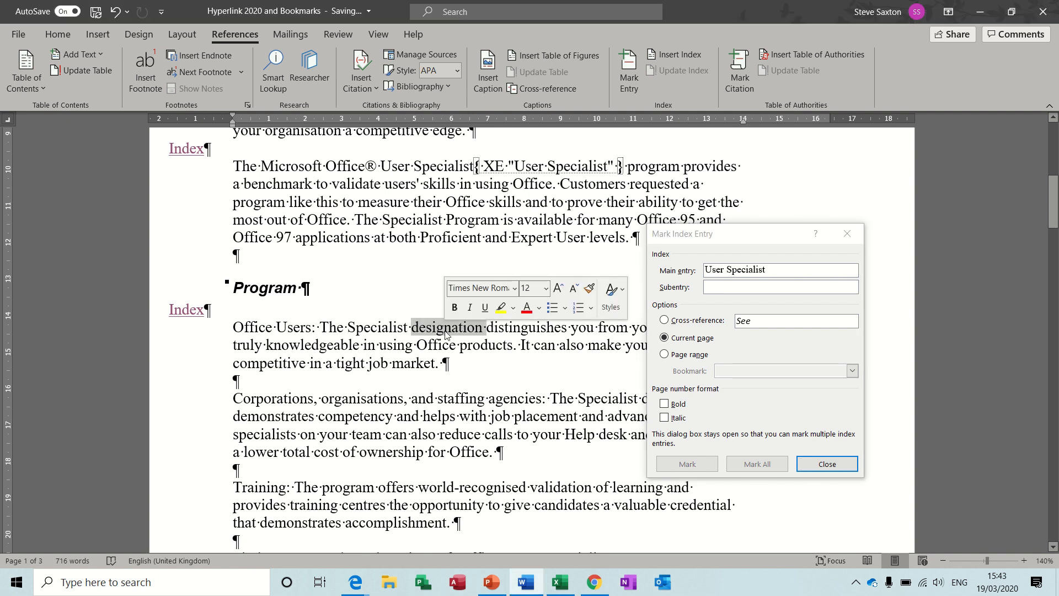
left_click(687, 463)
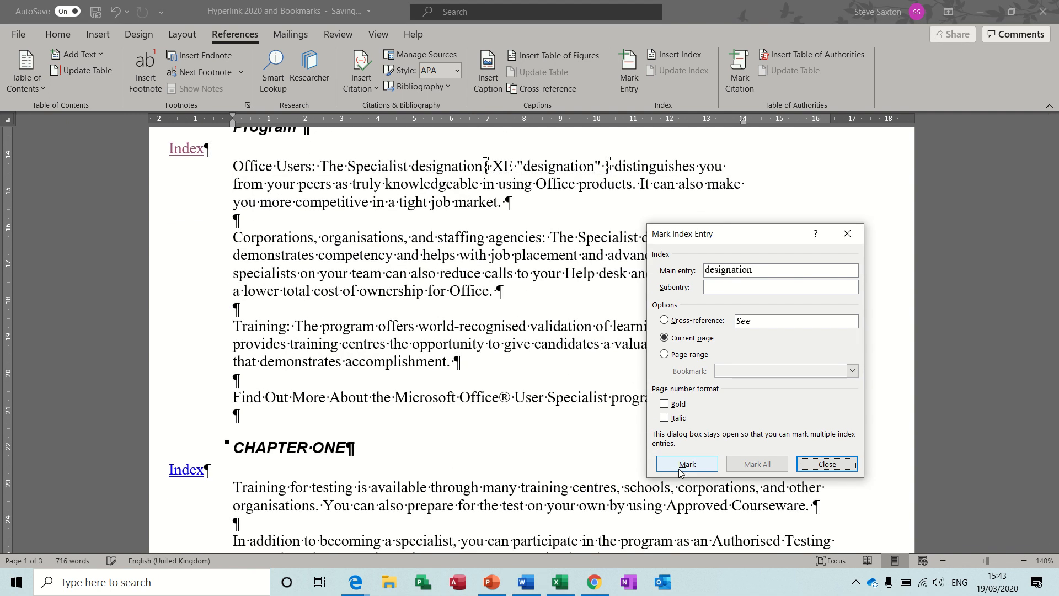
double_click(262, 488)
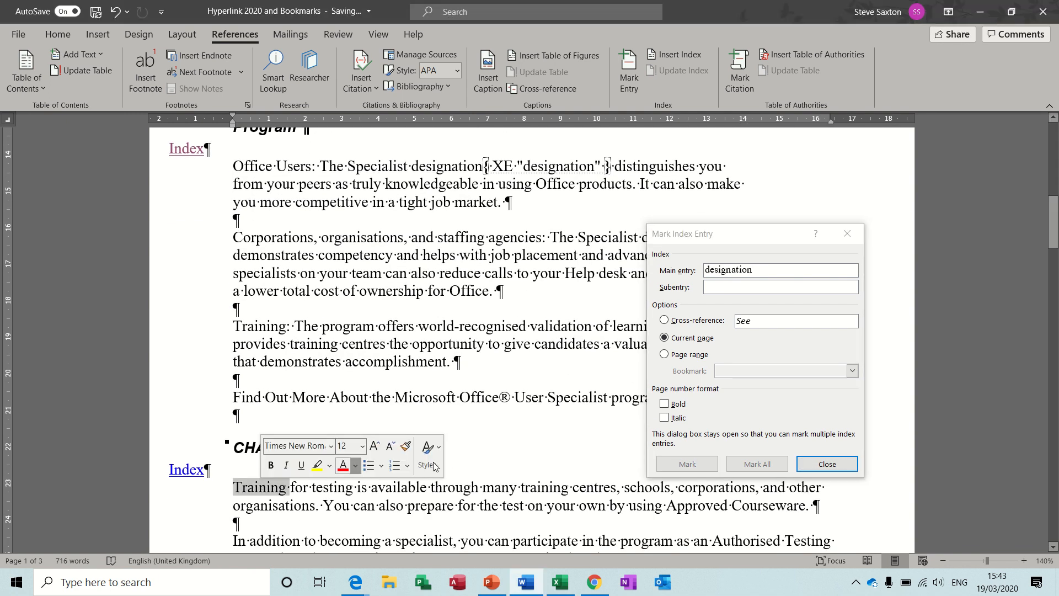
left_click(687, 465)
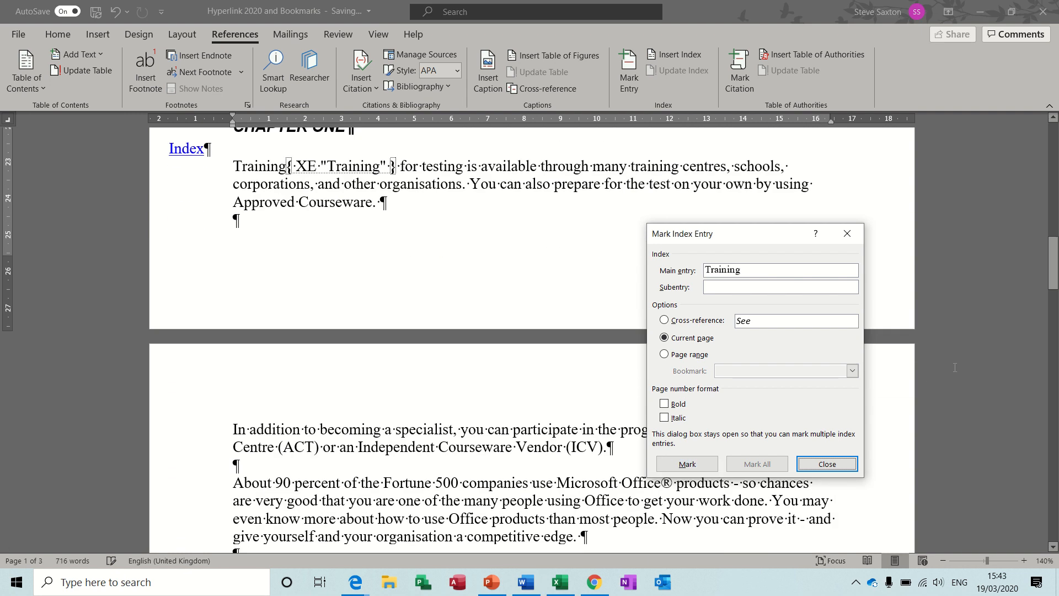
Step: Mark "Benefits" in the "Benefits of The Microsoft Office® User" heading as an index entry and hide the formatting marks
left_click_drag(1055, 266, 1055, 311)
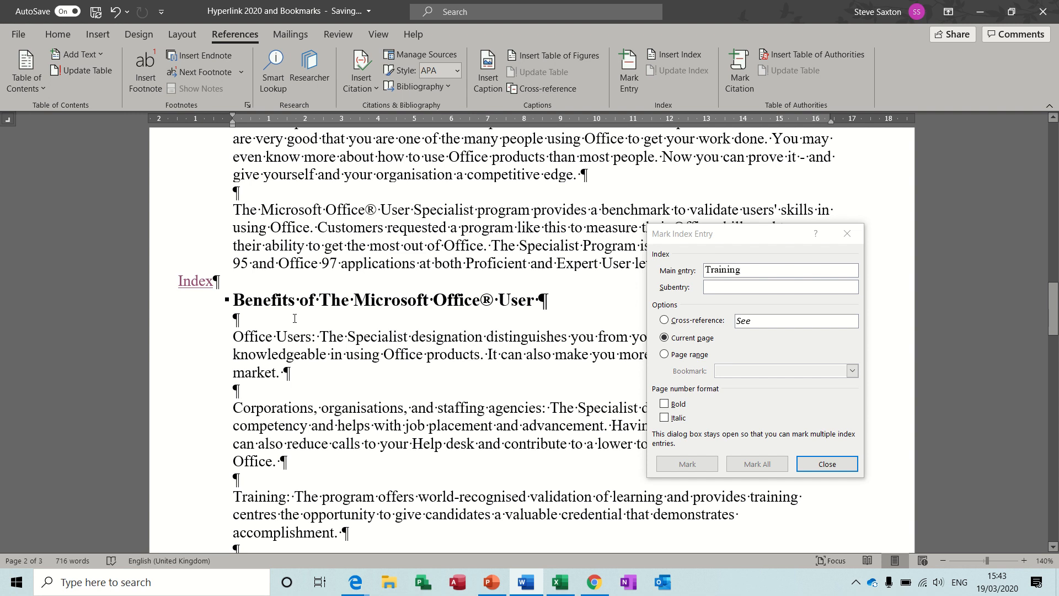
double_click(266, 301)
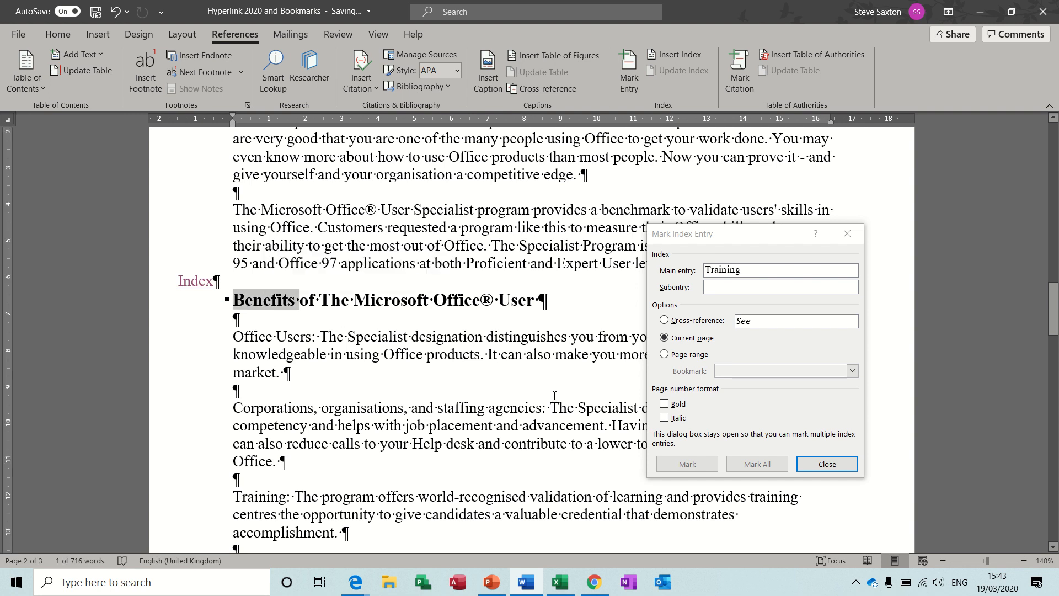
left_click(672, 468)
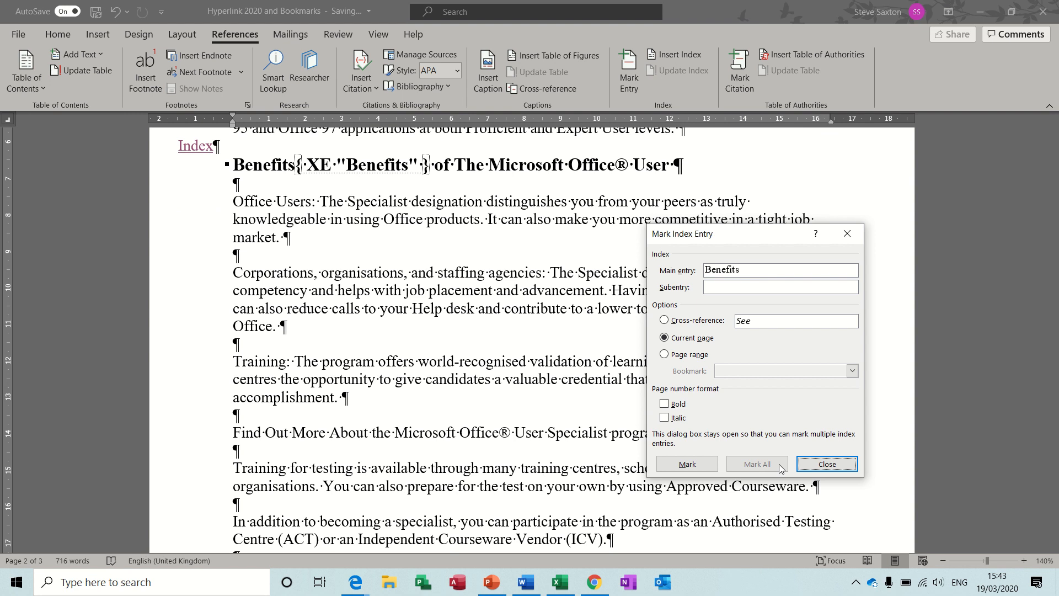
left_click(822, 466)
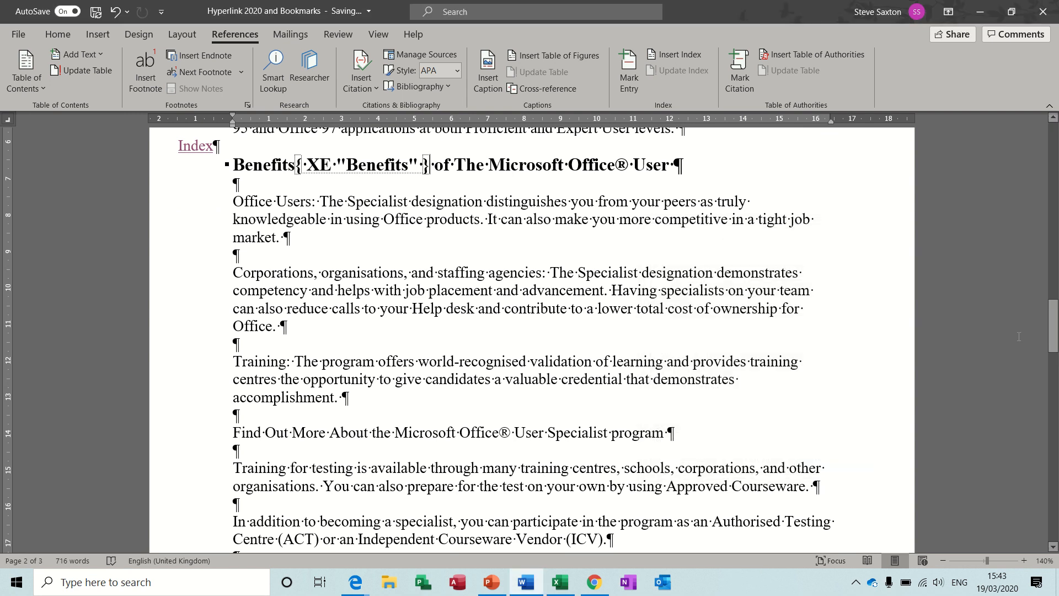
left_click(59, 34)
left_click(461, 60)
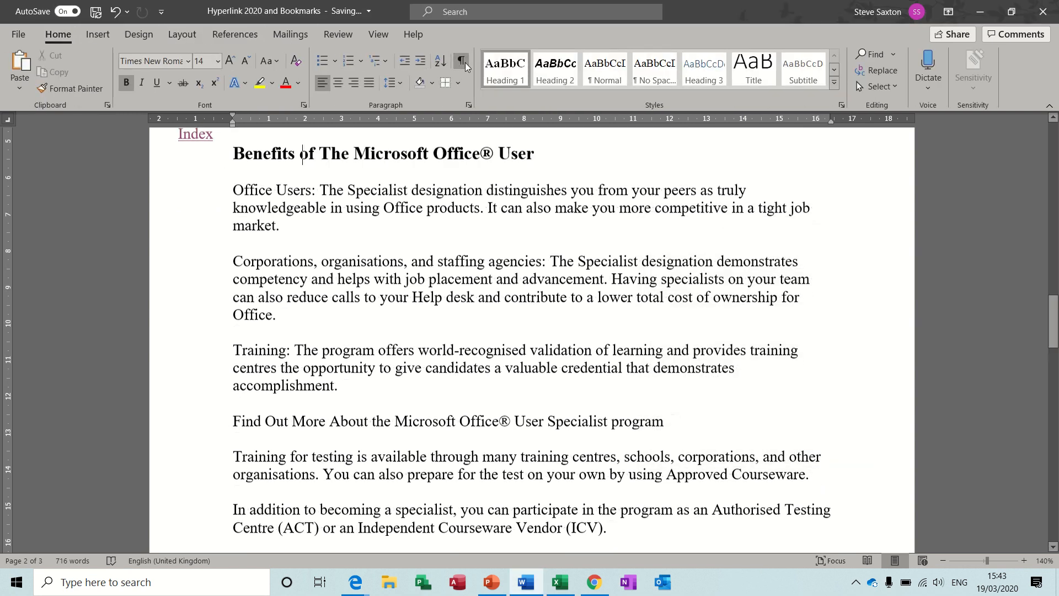
Step: Add the title "Index" at the start of the blank last page, with an empty line below it
left_click(229, 31)
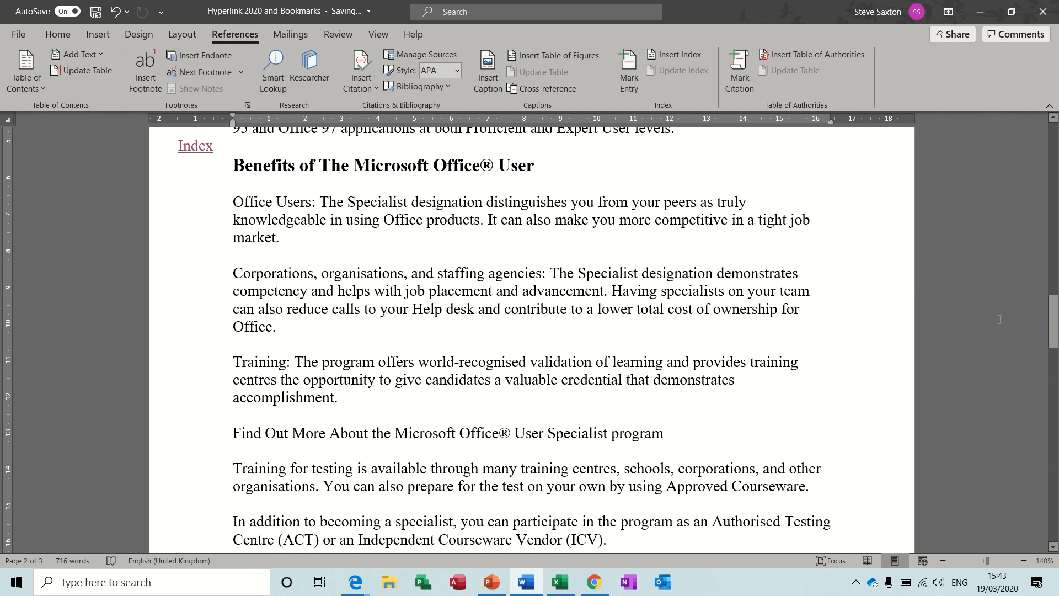
left_click_drag(1052, 320, 1052, 383)
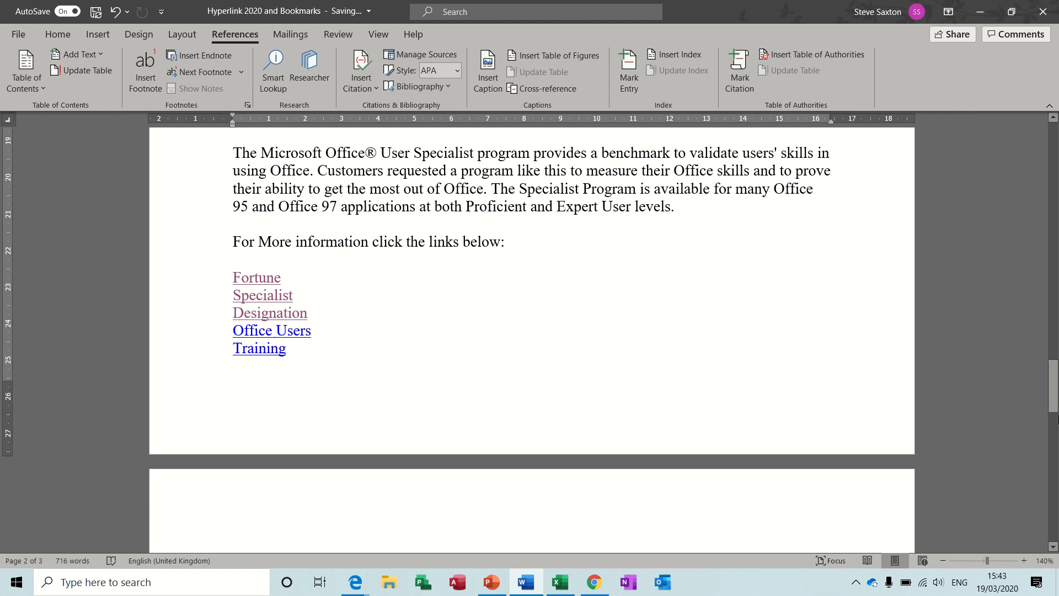
left_click_drag(1053, 397, 1054, 414)
left_click(262, 415)
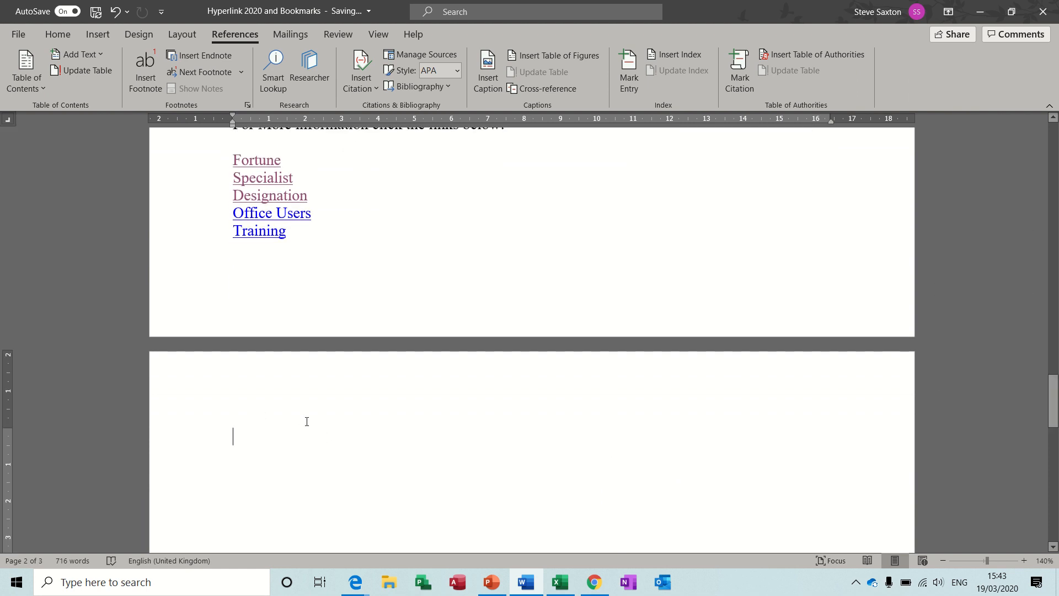
type("Index")
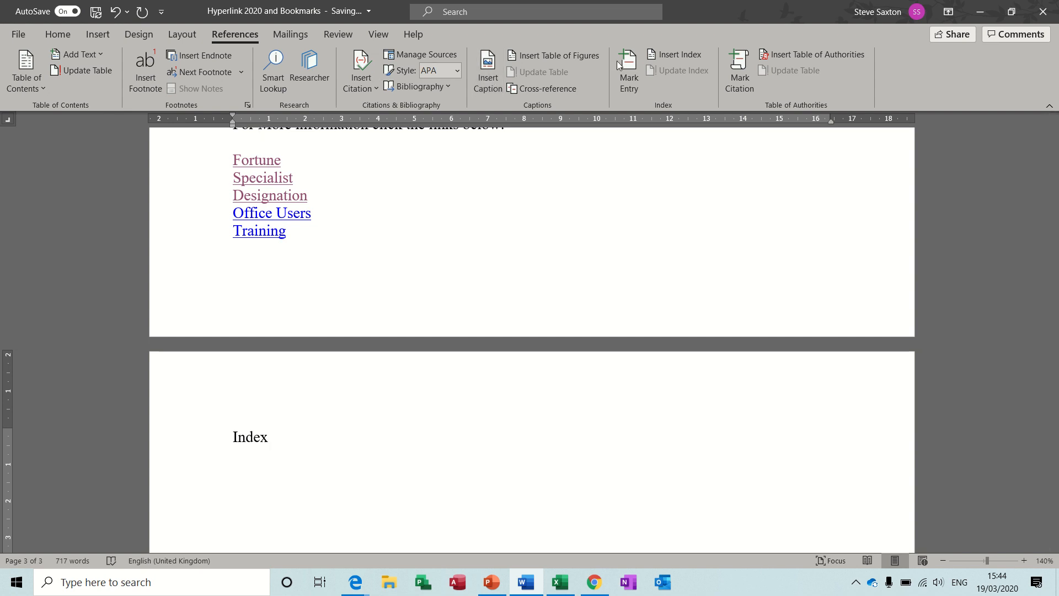
Step: Insert an index in the Formal format below the "Index" title
left_click(662, 55)
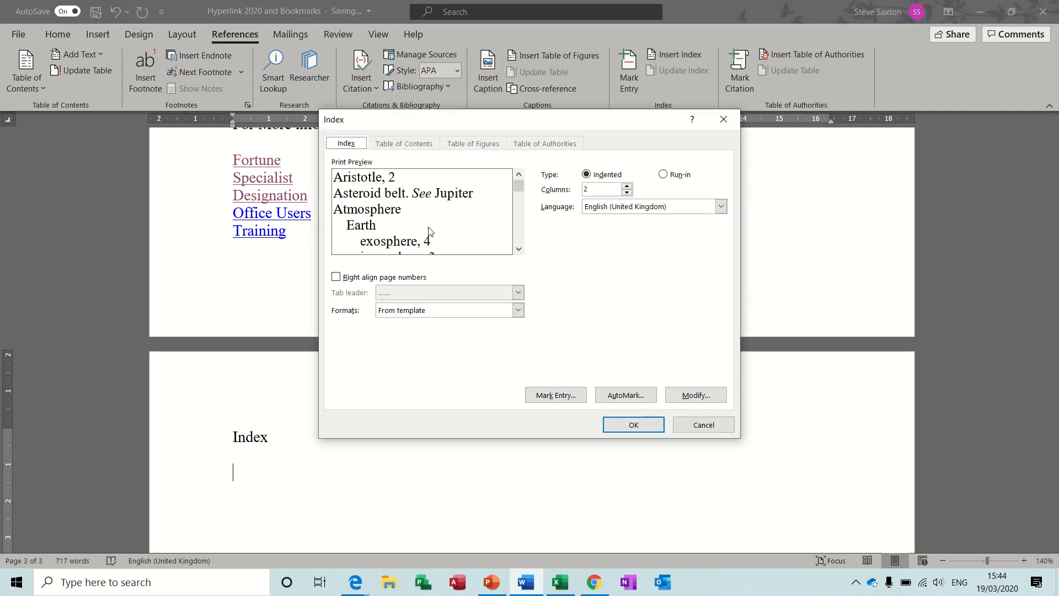
left_click(519, 310)
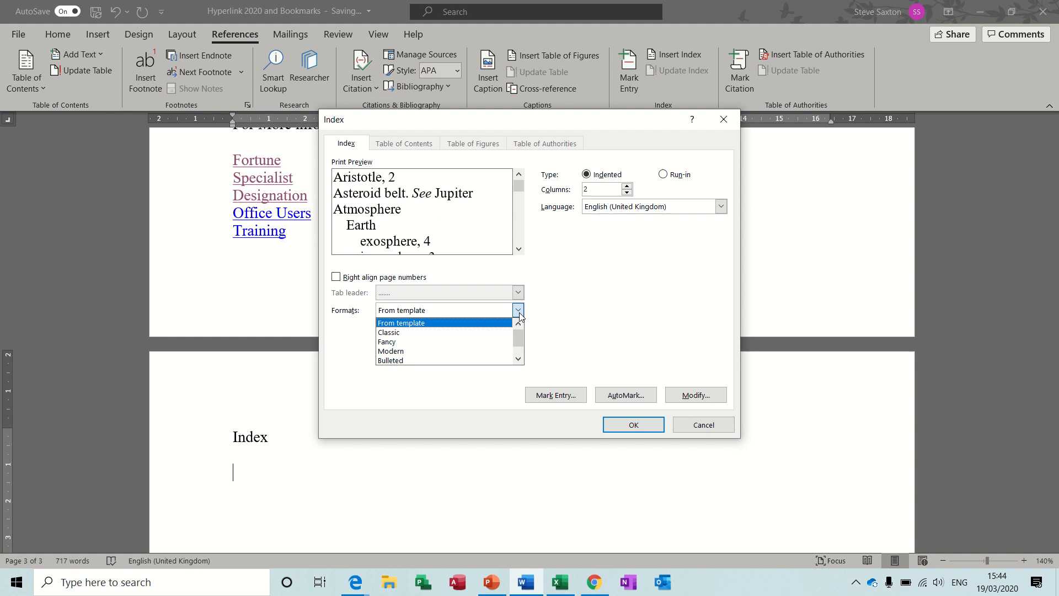
left_click(519, 359)
left_click(494, 361)
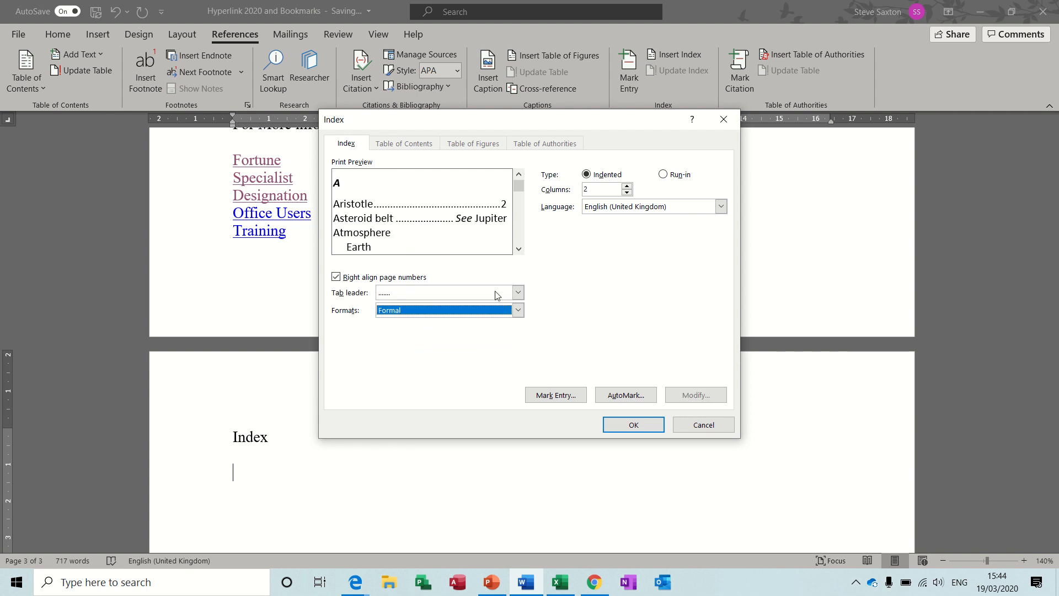
left_click(625, 426)
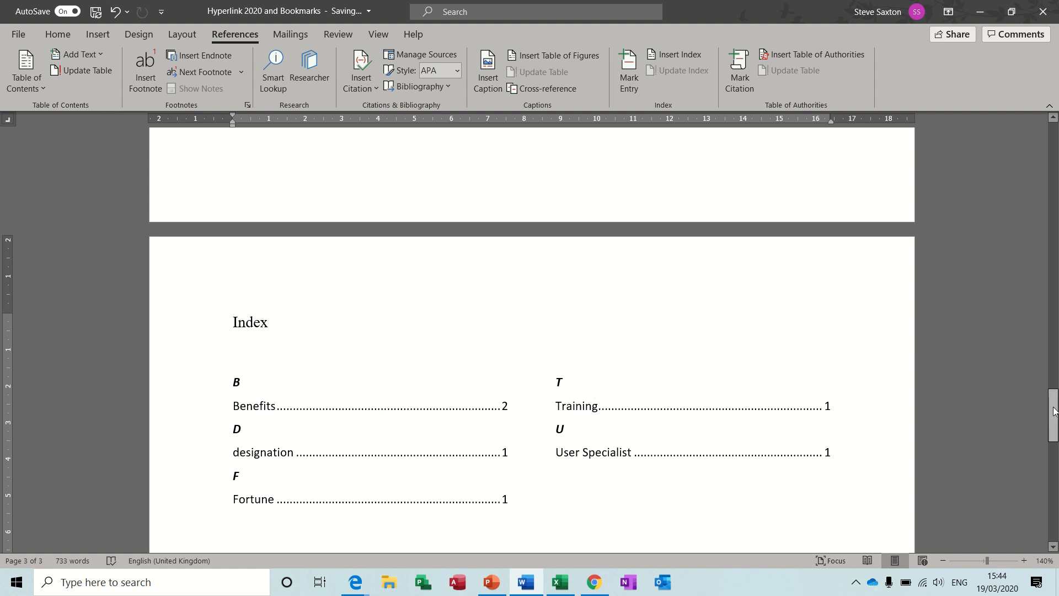
Step: Follow the Program entry's link in the table of contents and show the Navigation pane
left_click_drag(1052, 411, 1052, 147)
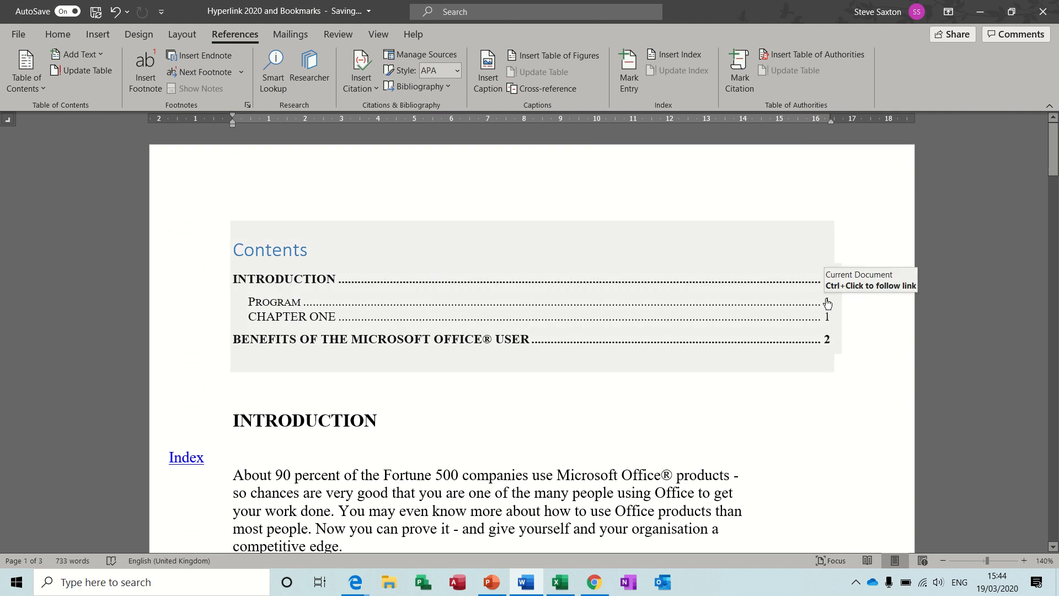
left_click(826, 303, "ctrl")
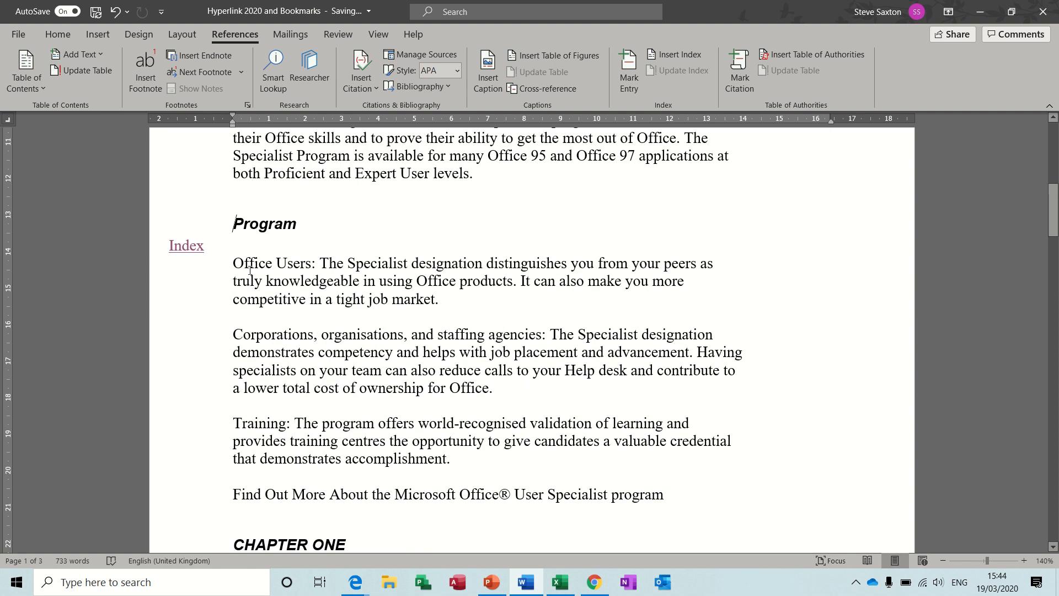
left_click(380, 33)
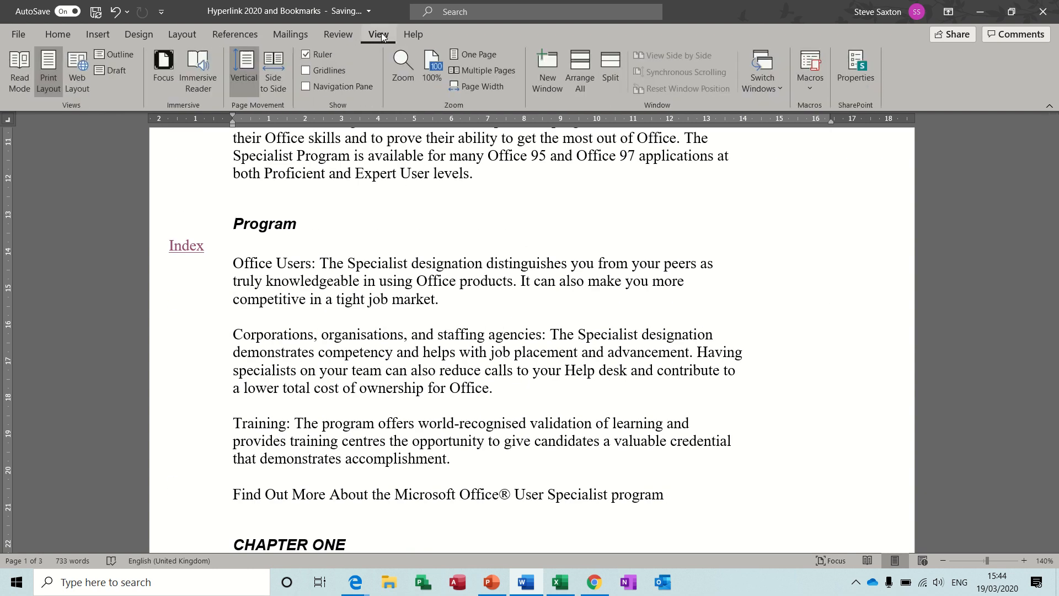
left_click(307, 86)
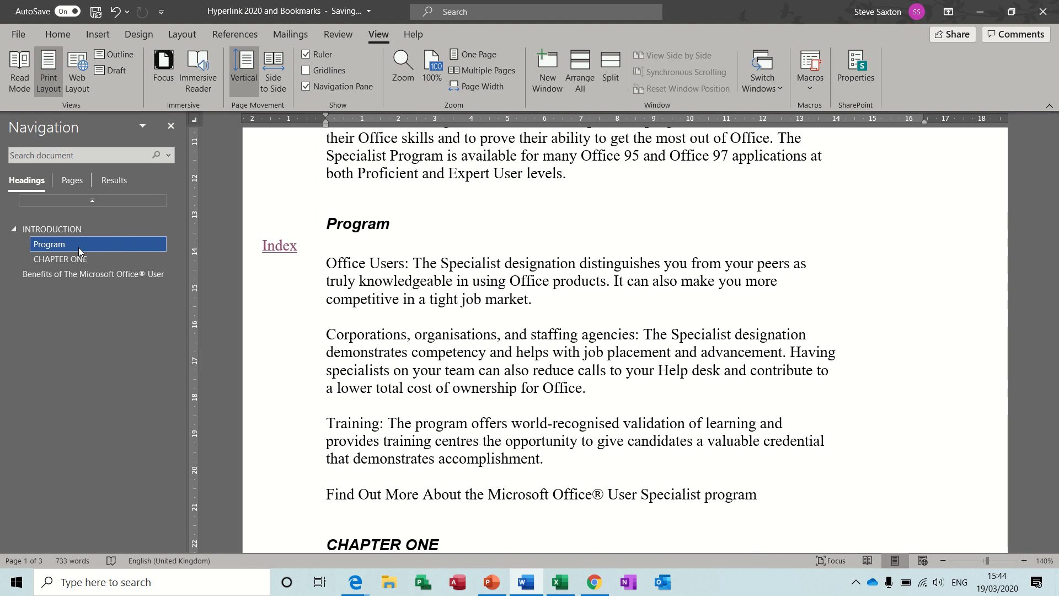
Step: Visit the CHAPTER ONE, Benefits of The Microsoft Office® User, INTRODUCTION and Program headings through the heading list, finishing at INTRODUCTION
left_click(67, 263)
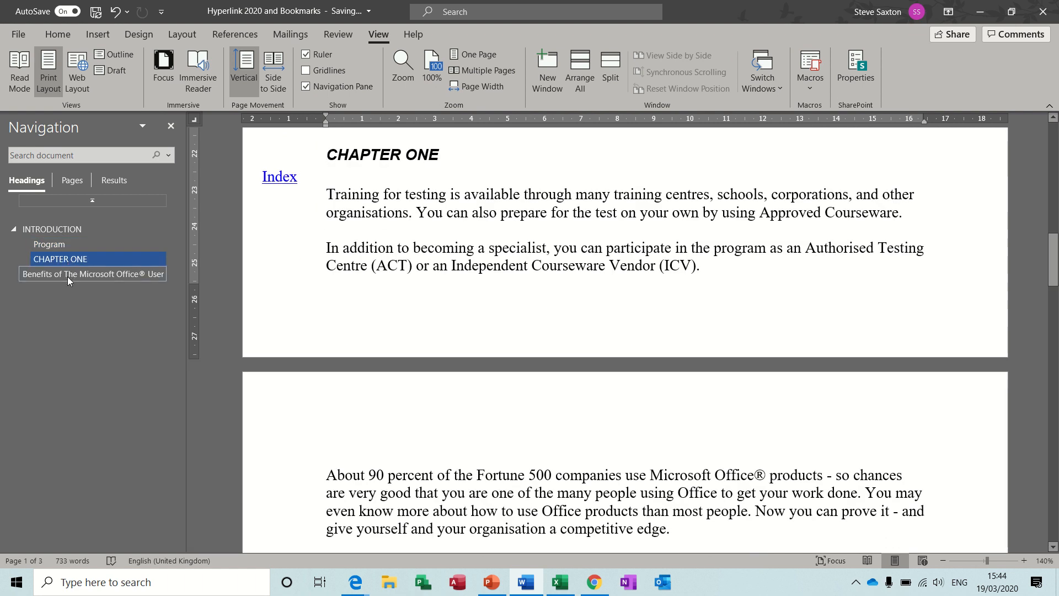
left_click(68, 275)
left_click(59, 230)
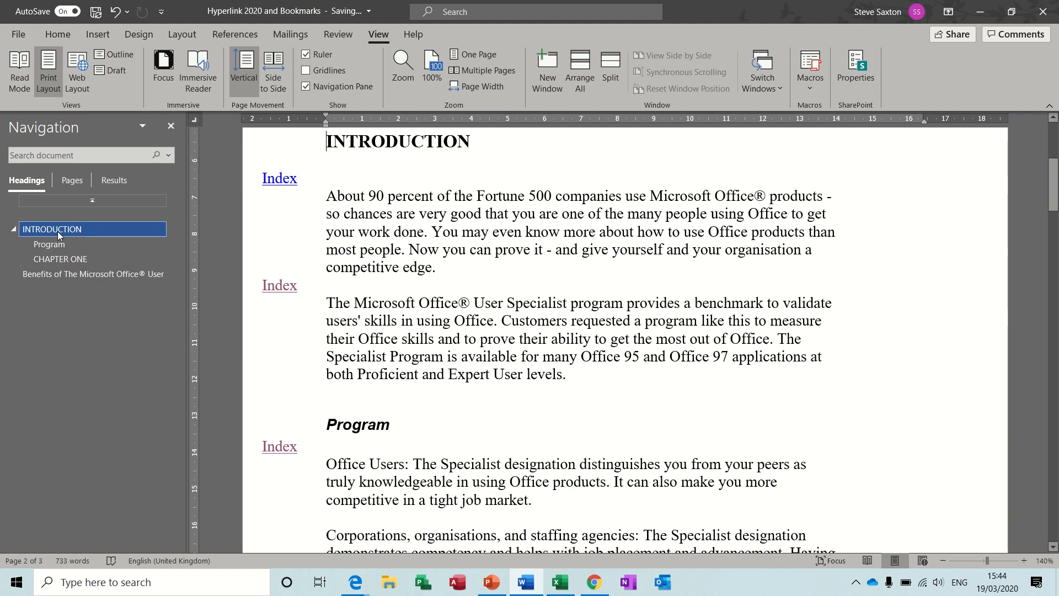
left_click(57, 243)
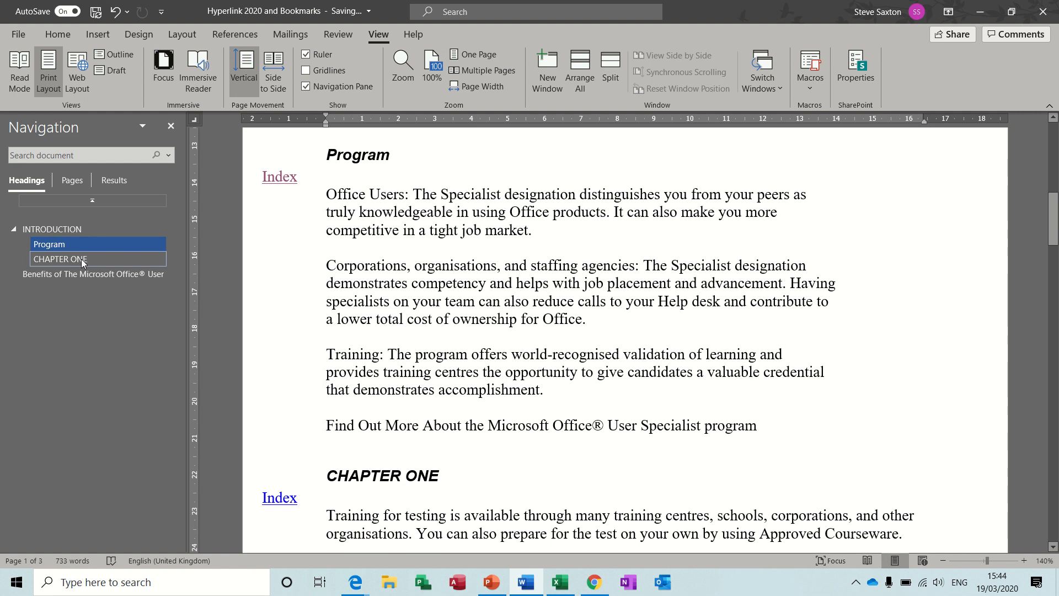
left_click(81, 259)
left_click(87, 274)
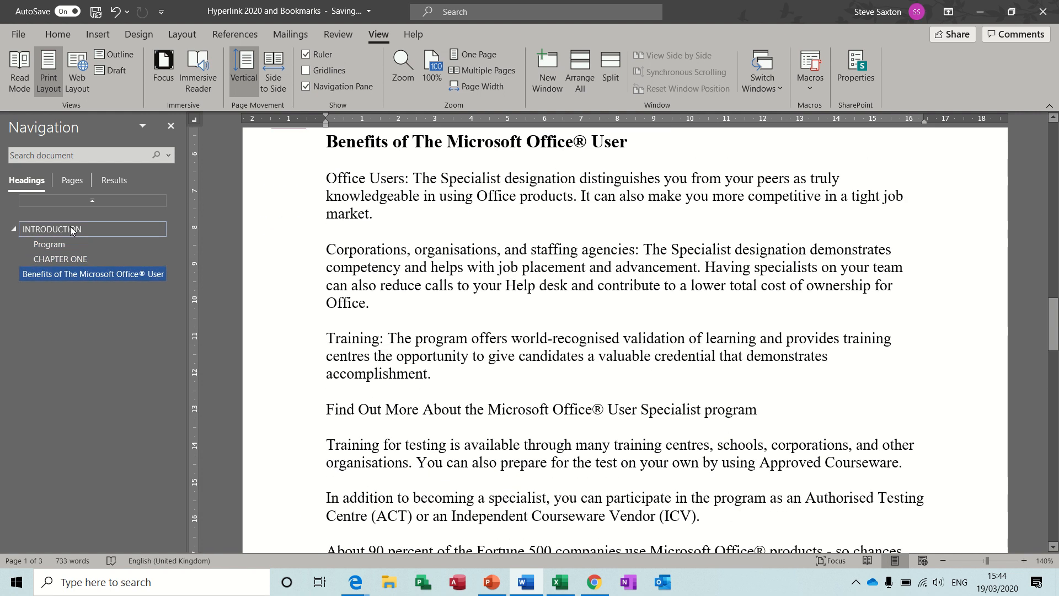
left_click(71, 228)
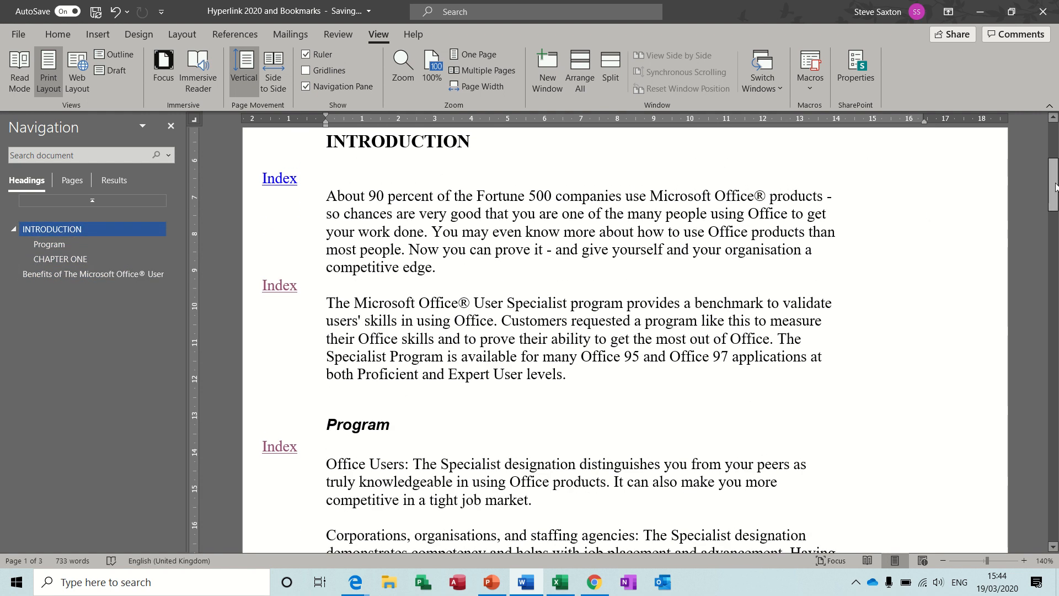
Step: View the index on the last page, follow the Fortune link under "For More information" and return through an Index link
left_click_drag(1053, 185, 1054, 439)
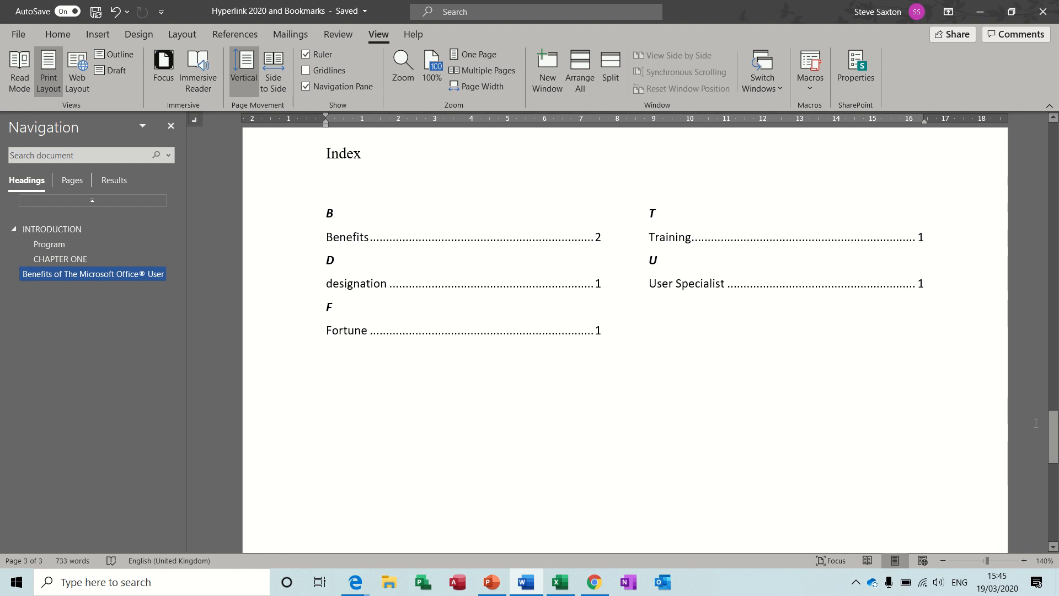
left_click_drag(1053, 438, 1053, 376)
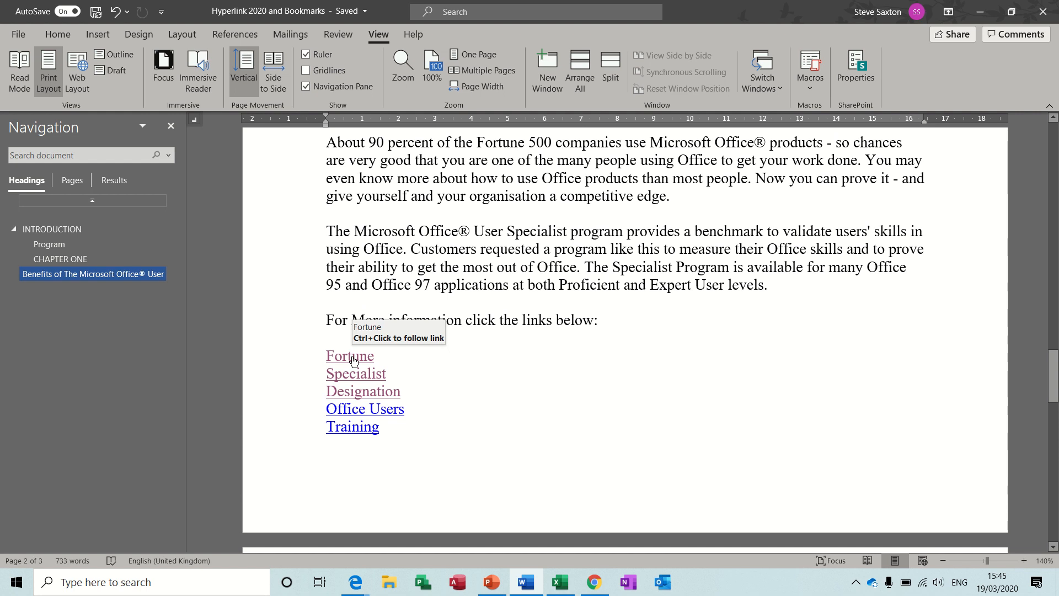
left_click(354, 358, "ctrl")
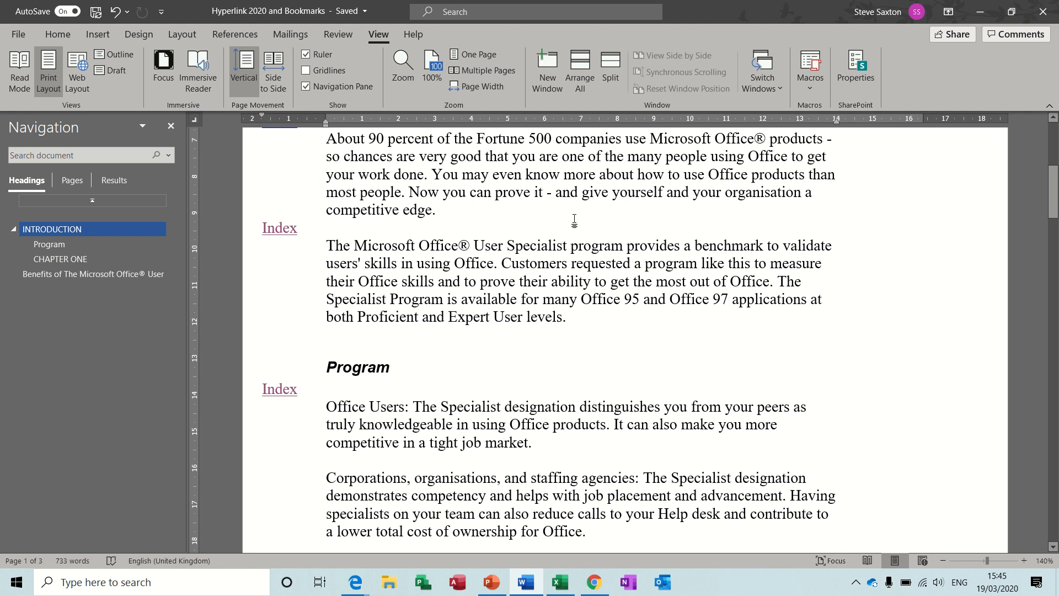
left_click(282, 391, "ctrl")
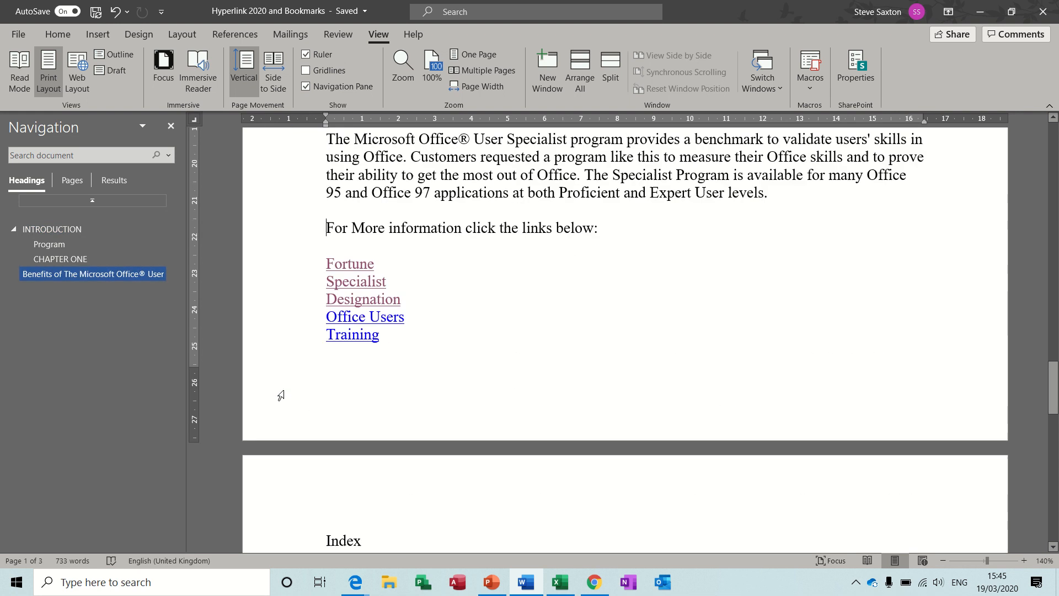
Step: Follow the Designation and Training links under "For More information", returning each time through the Index link beside the target
double_click(361, 301)
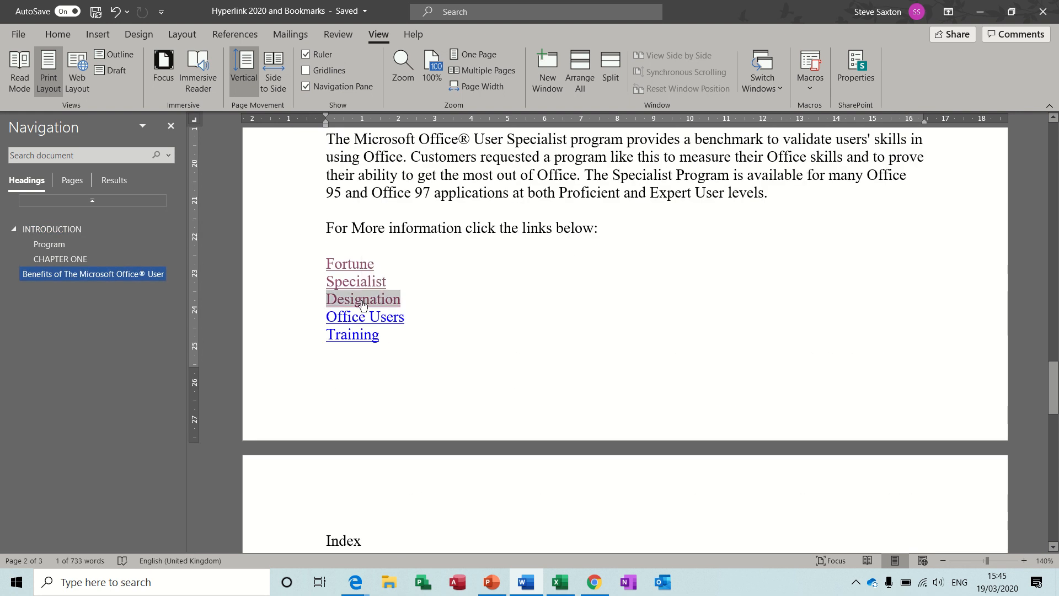
left_click(362, 302, "ctrl")
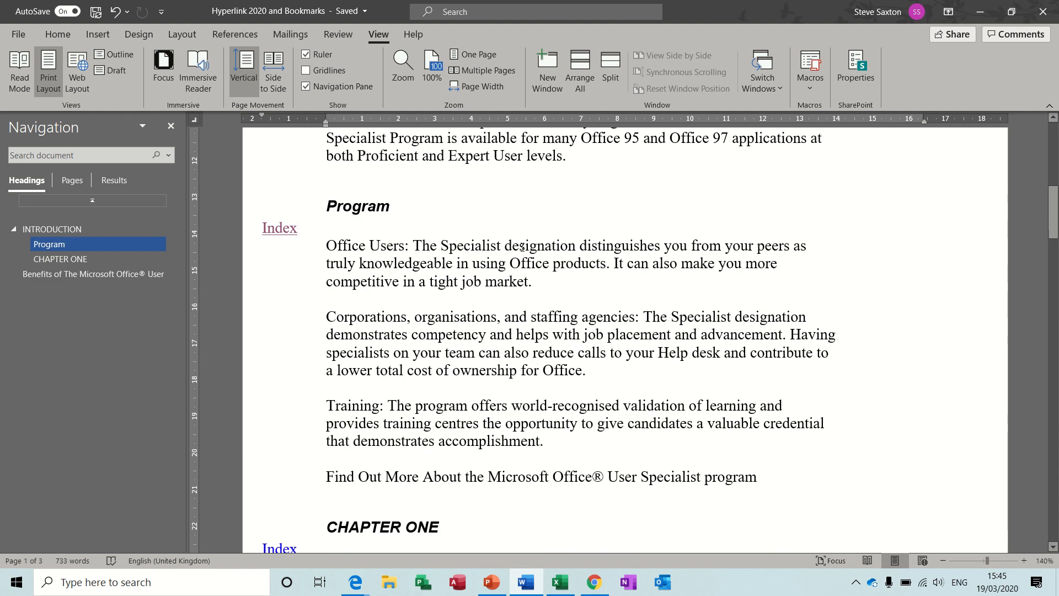
left_click(522, 246)
left_click(281, 230, "ctrl")
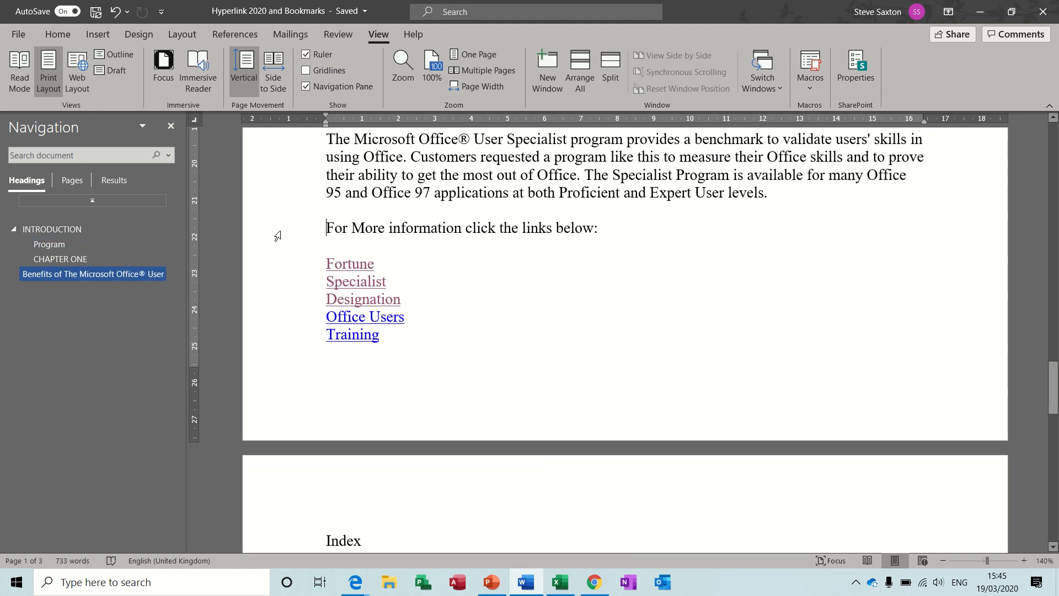
left_click(349, 339, "ctrl")
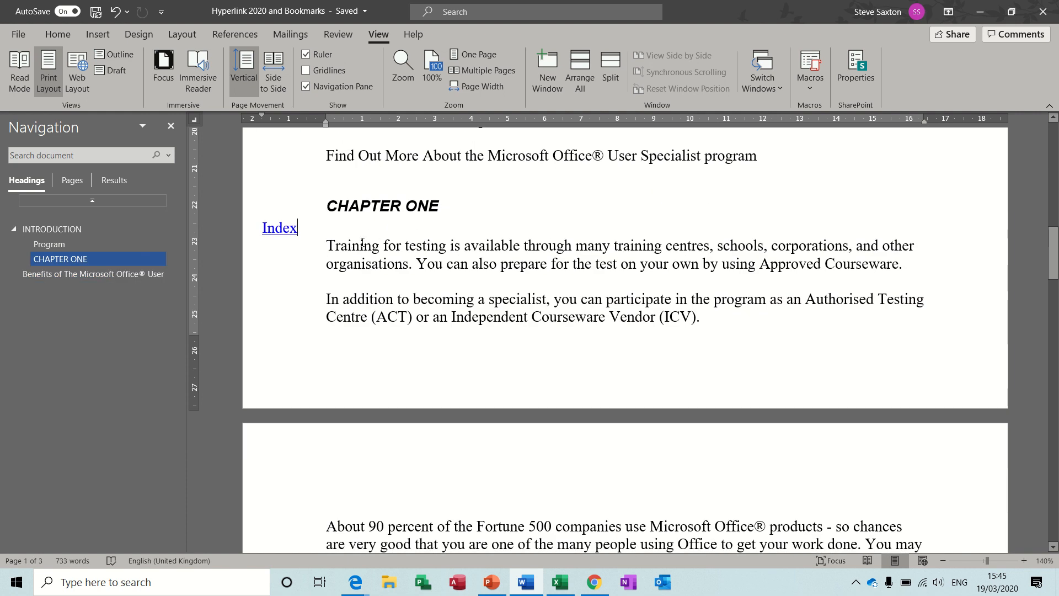
left_click(274, 231, "ctrl")
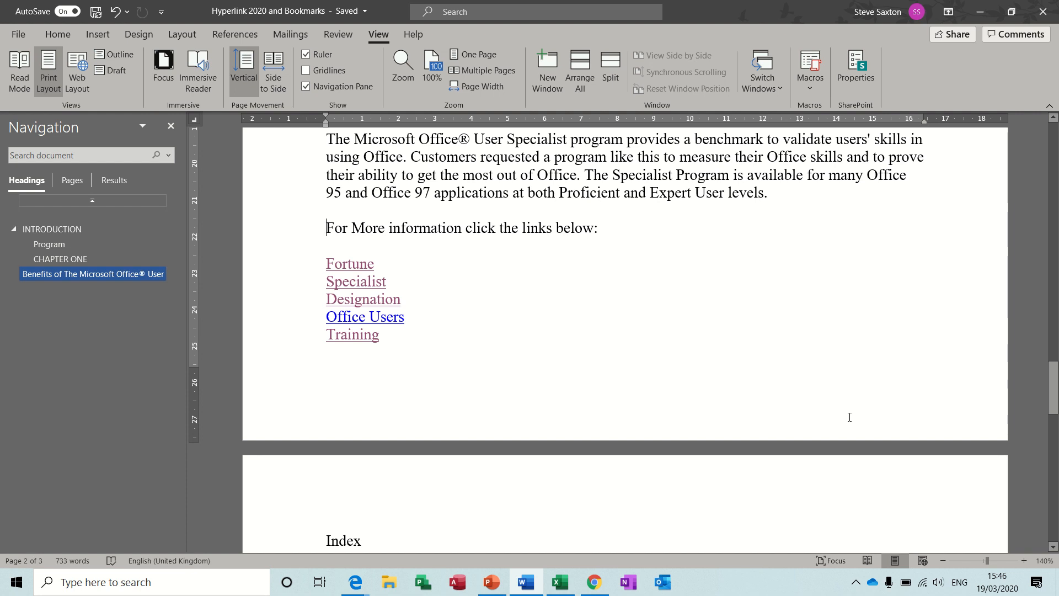
Step: Add "Index" on the blank line above the "Corporations, organisations" paragraph on page 2, with its first line outdented about 1.5 cm into the margin
left_click_drag(1053, 386, 1053, 323)
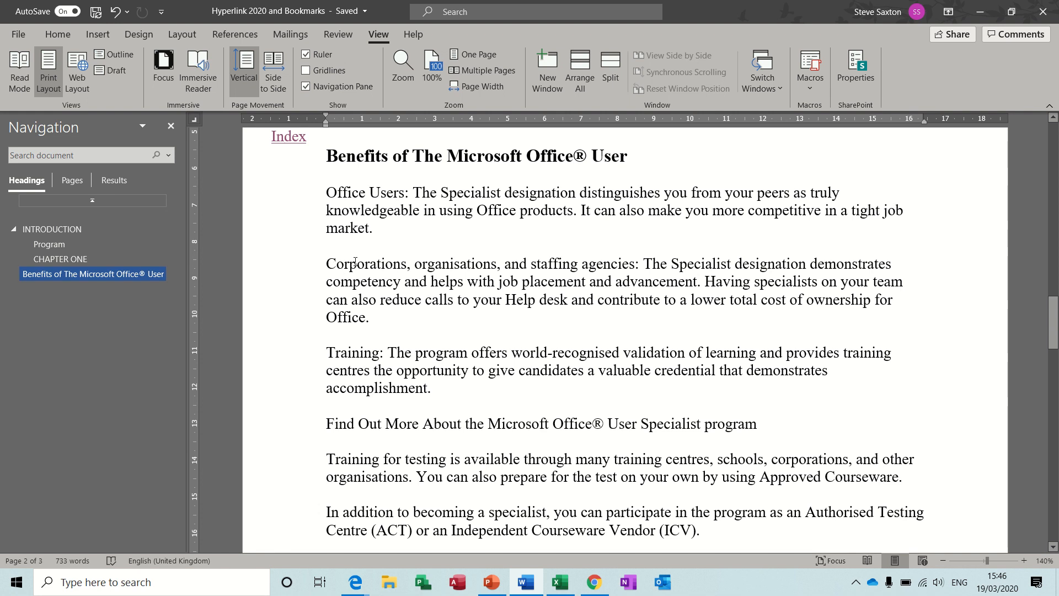
left_click(328, 249)
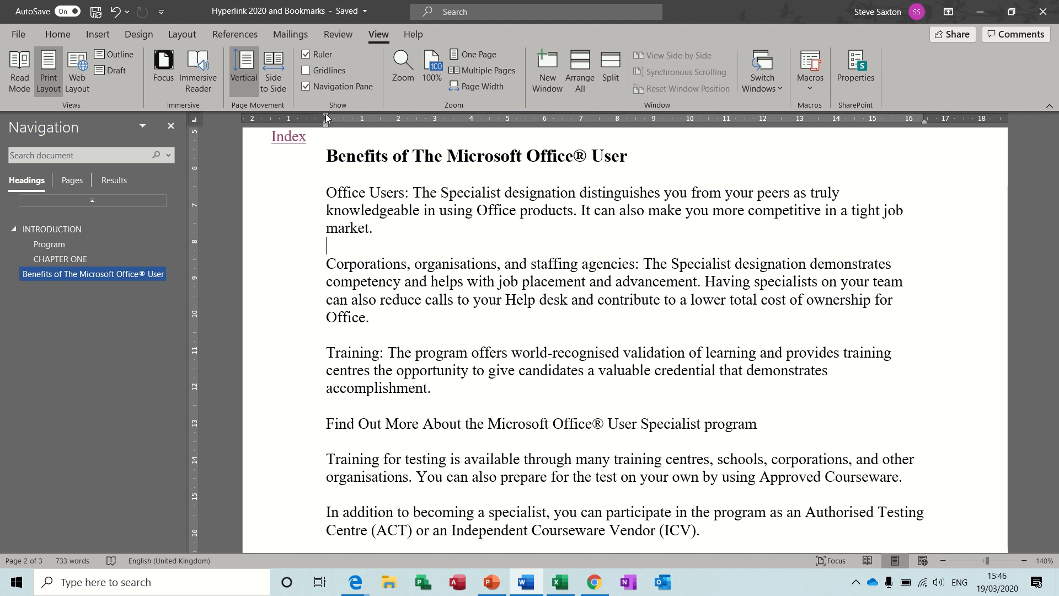
left_click_drag(326, 114, 270, 117)
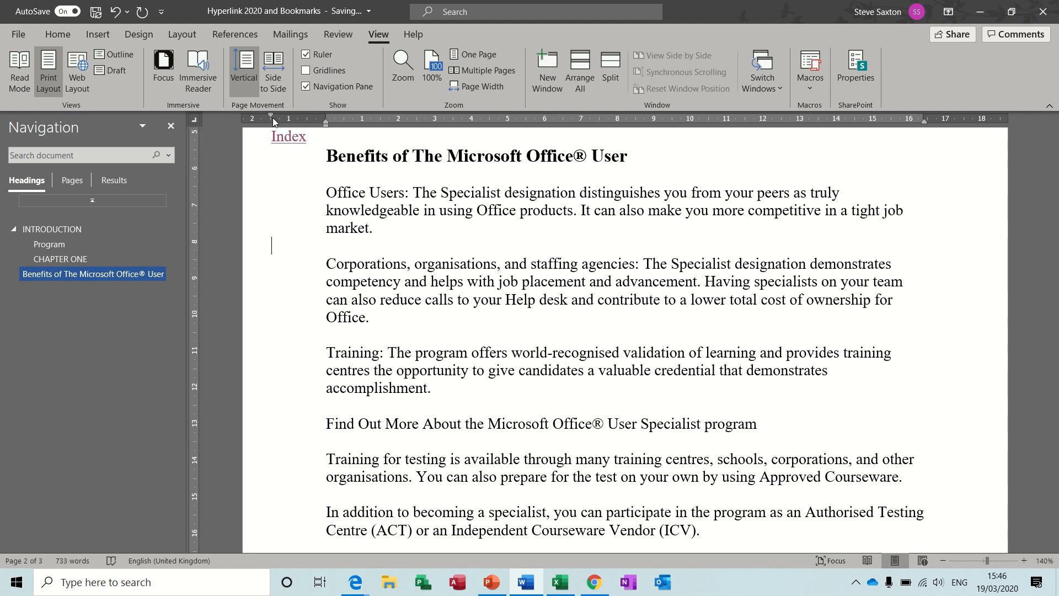
type("Index")
Step: Add a bookmark named "corporations" directly after the word "Corporations" in the paragraph below the new "Index" text
left_click(394, 265)
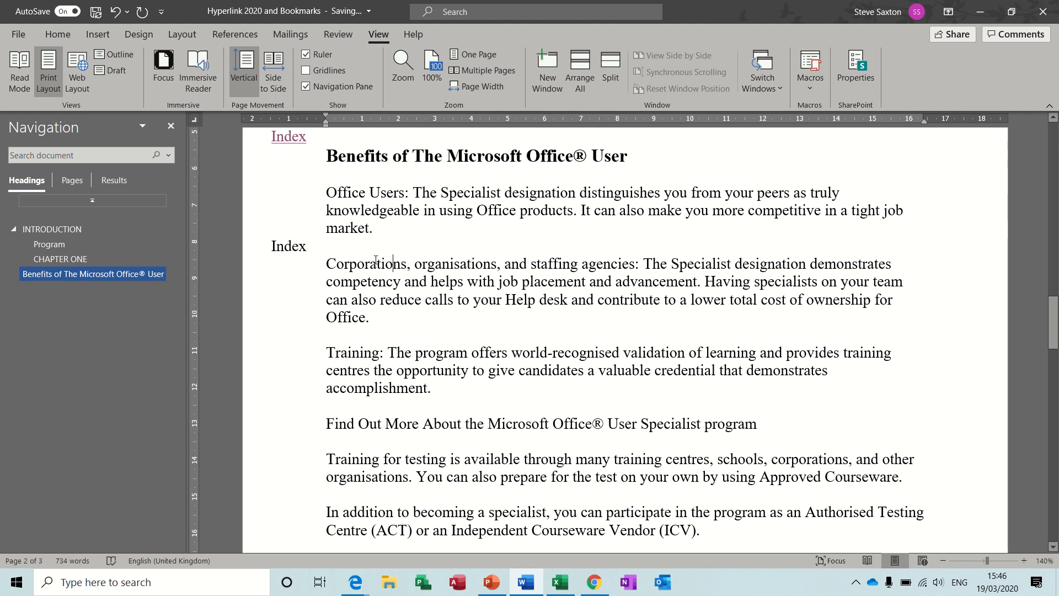
double_click(376, 263)
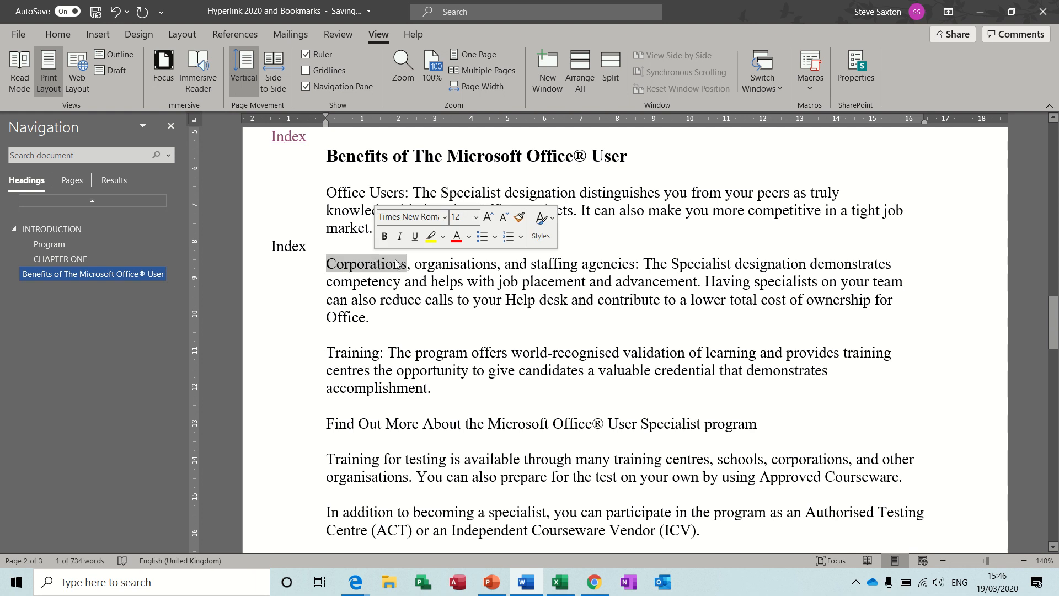
left_click(400, 265)
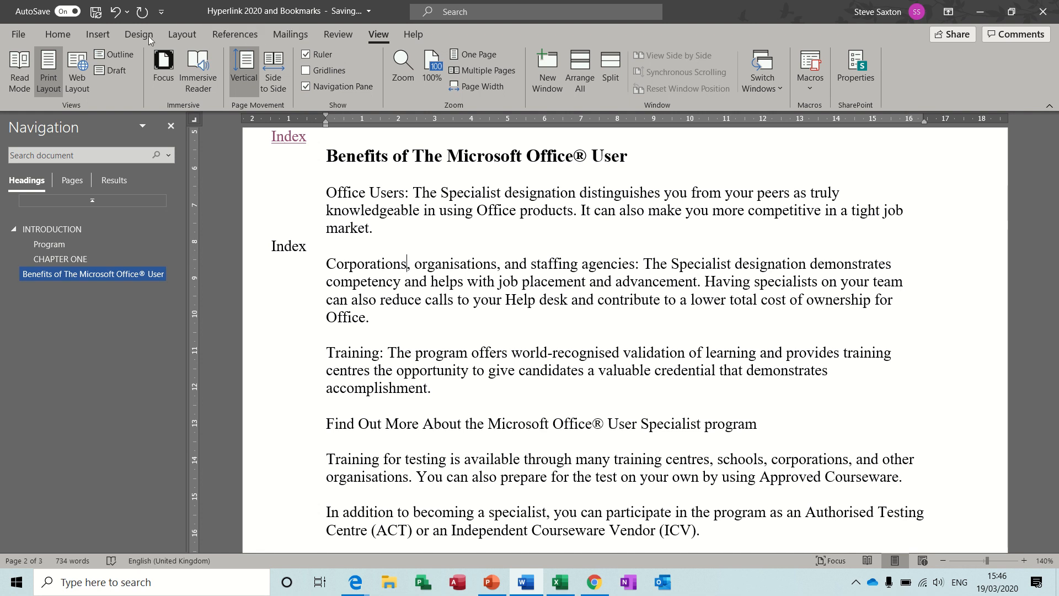
left_click(99, 34)
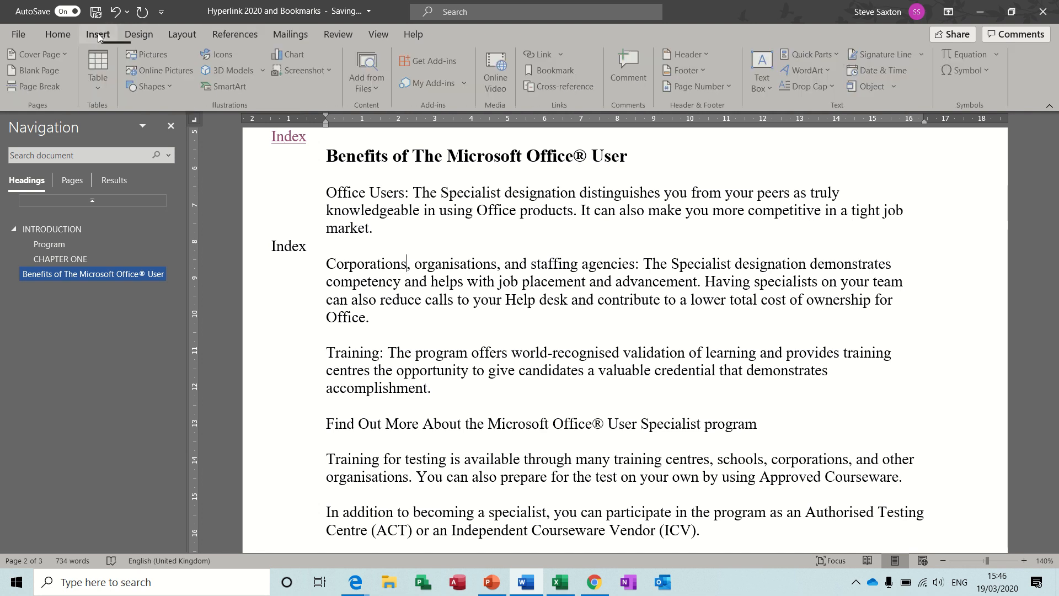
left_click(542, 72)
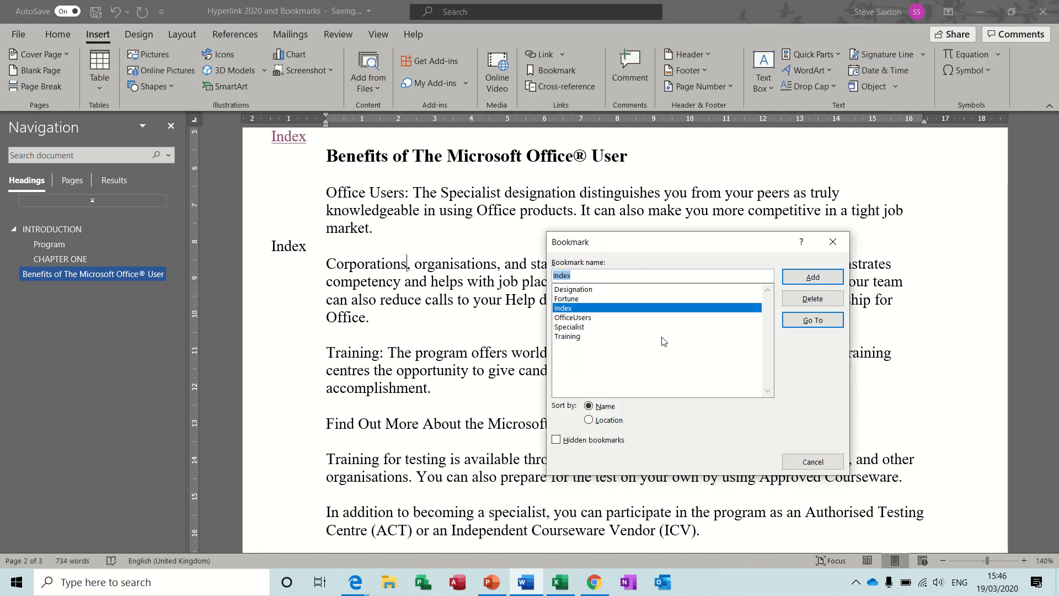
type("corpo")
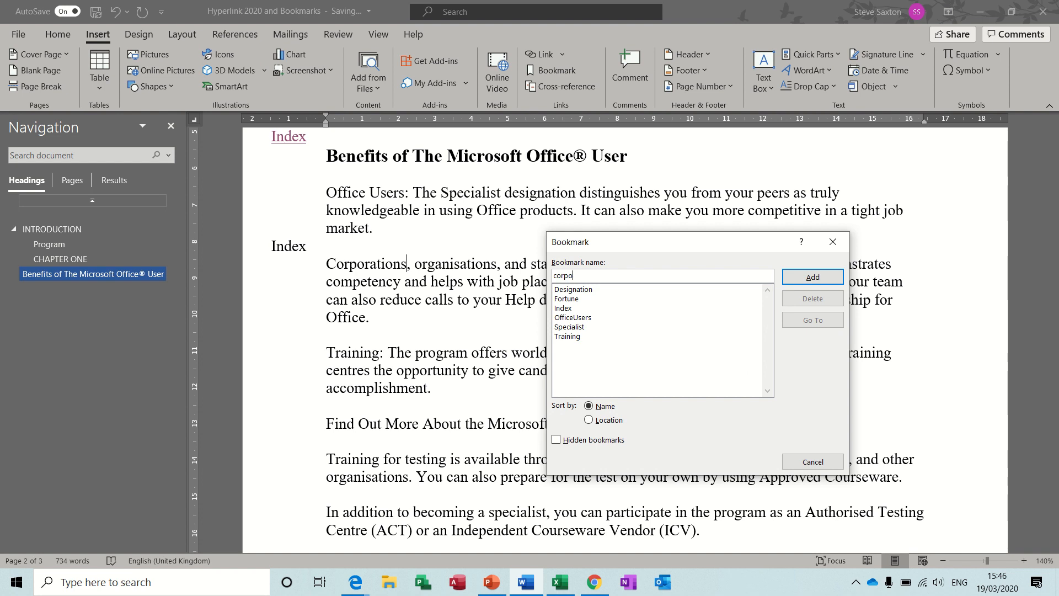
type("rations")
left_click(812, 278)
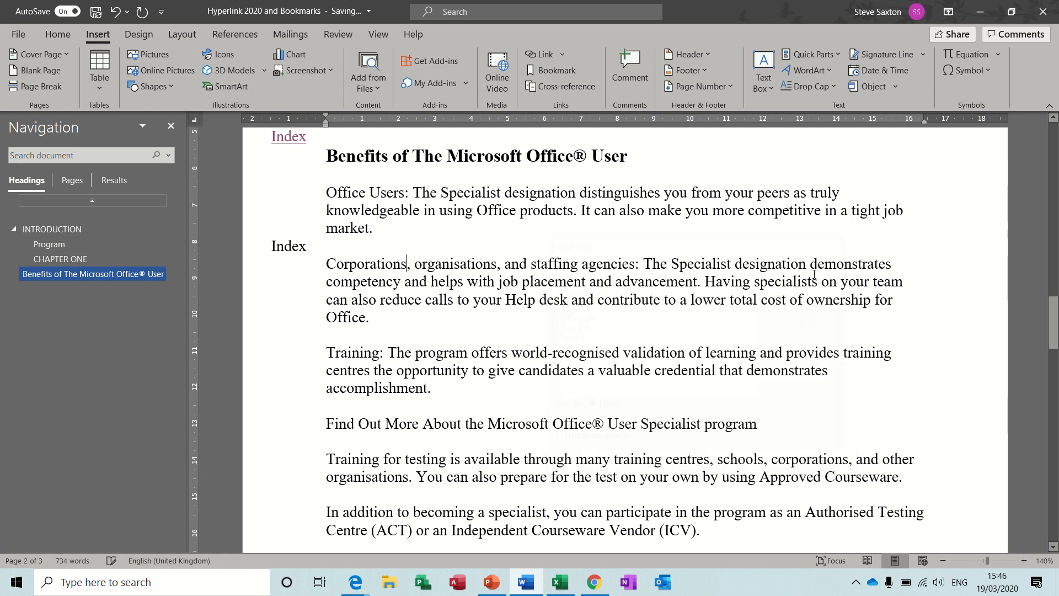
Step: Link the new "Index" text above the Corporations paragraph to the Index bookmark in this document
double_click(293, 245)
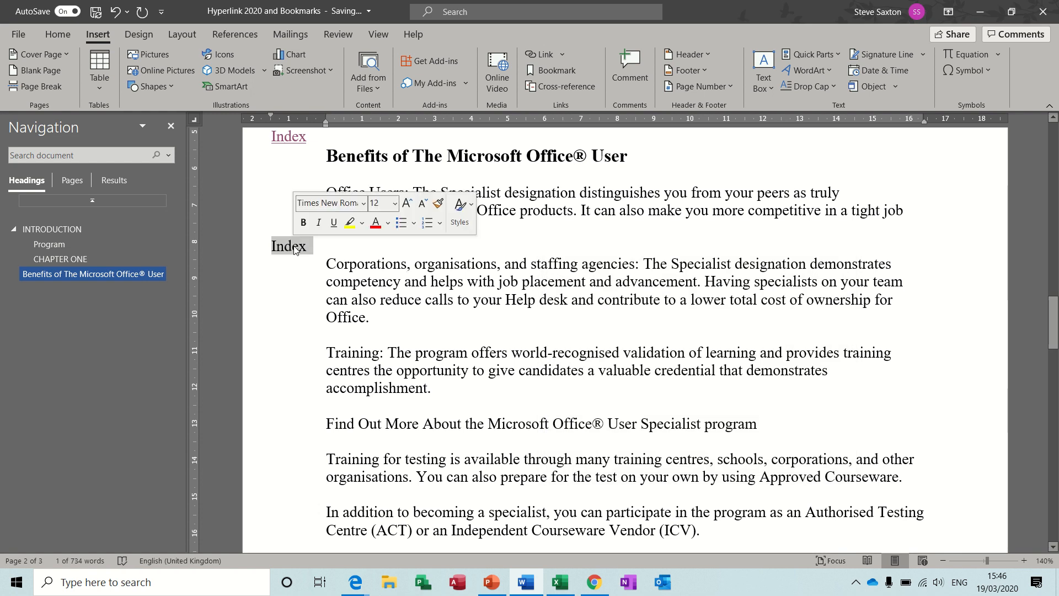
left_click(537, 54)
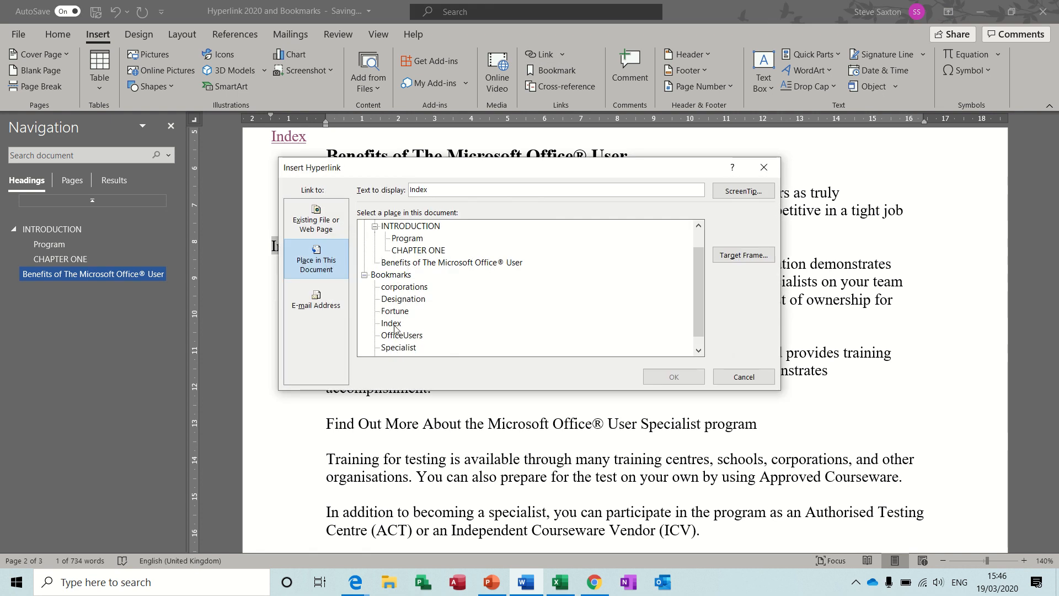
left_click(392, 323)
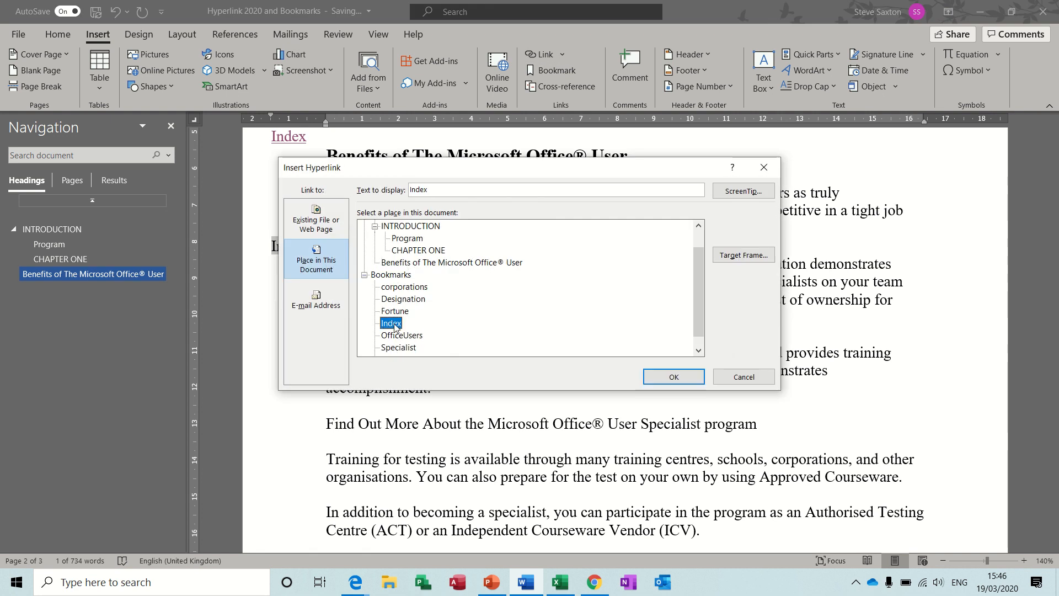
left_click(654, 379)
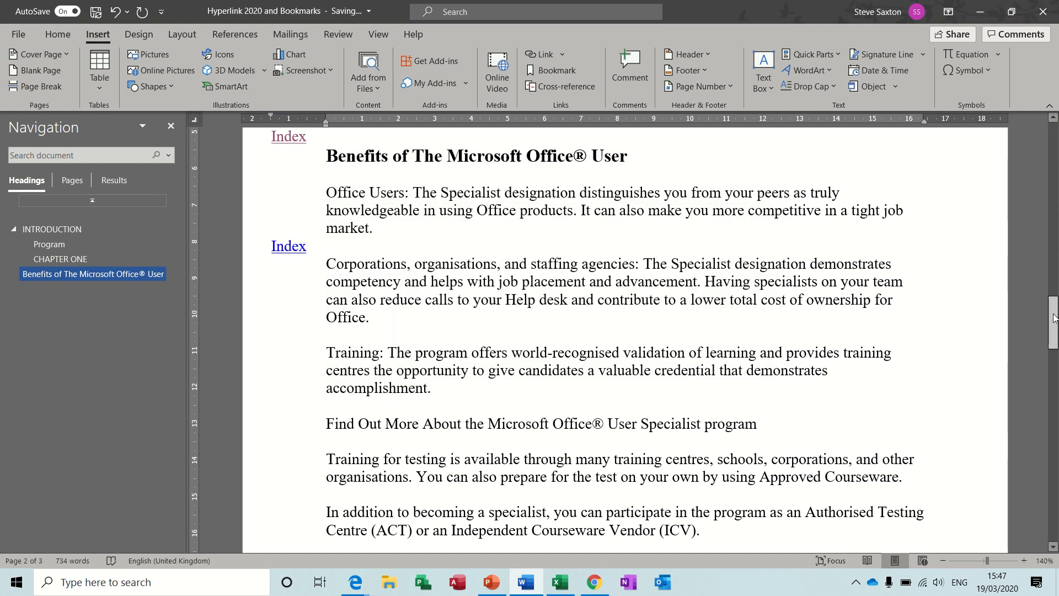
Step: Add a new line reading "Corporation" below the Training link in the list of links
left_click_drag(1053, 322, 1053, 392)
left_click(416, 293)
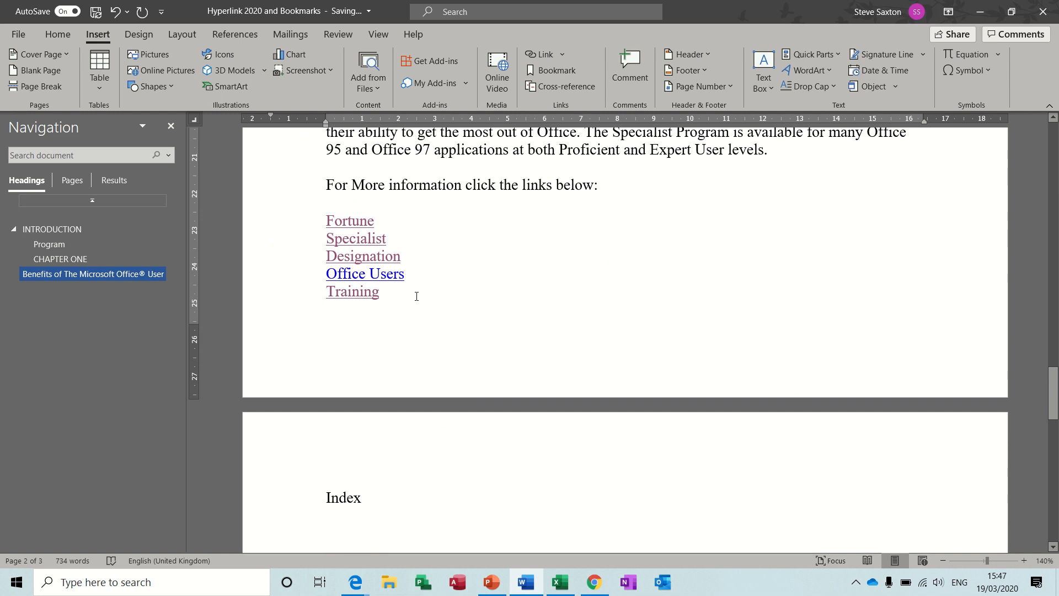
key("Return")
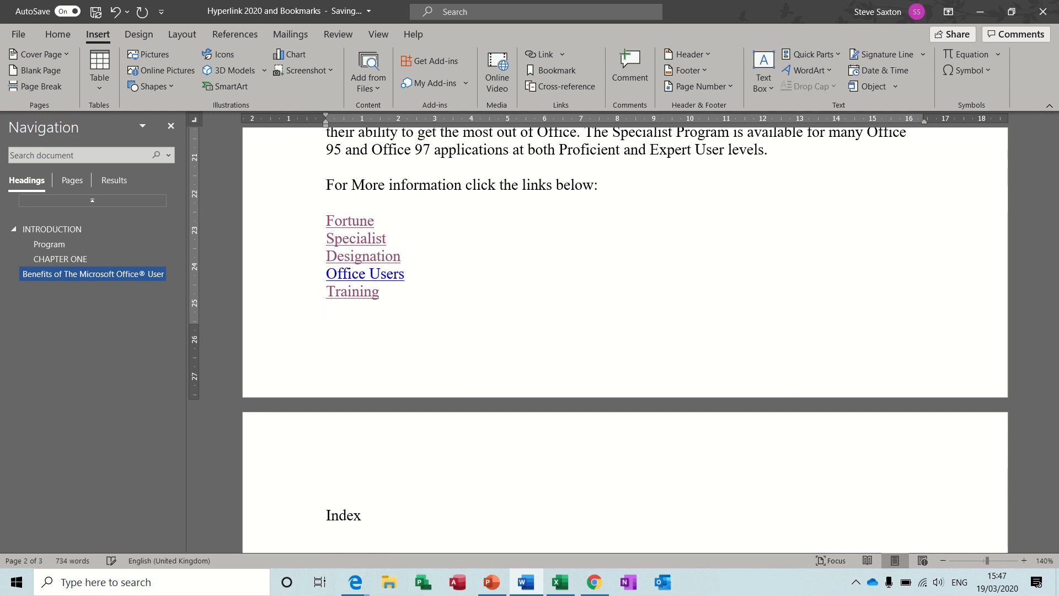
type("Corporation")
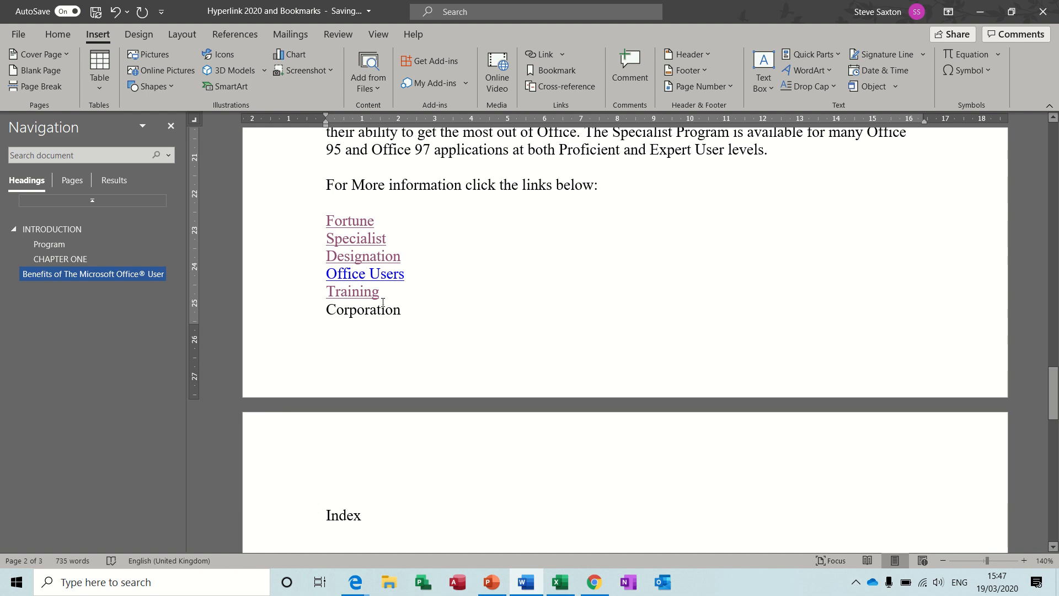
Step: Link the "Corporation" line to the corporations bookmark in this document
triple_click(373, 312)
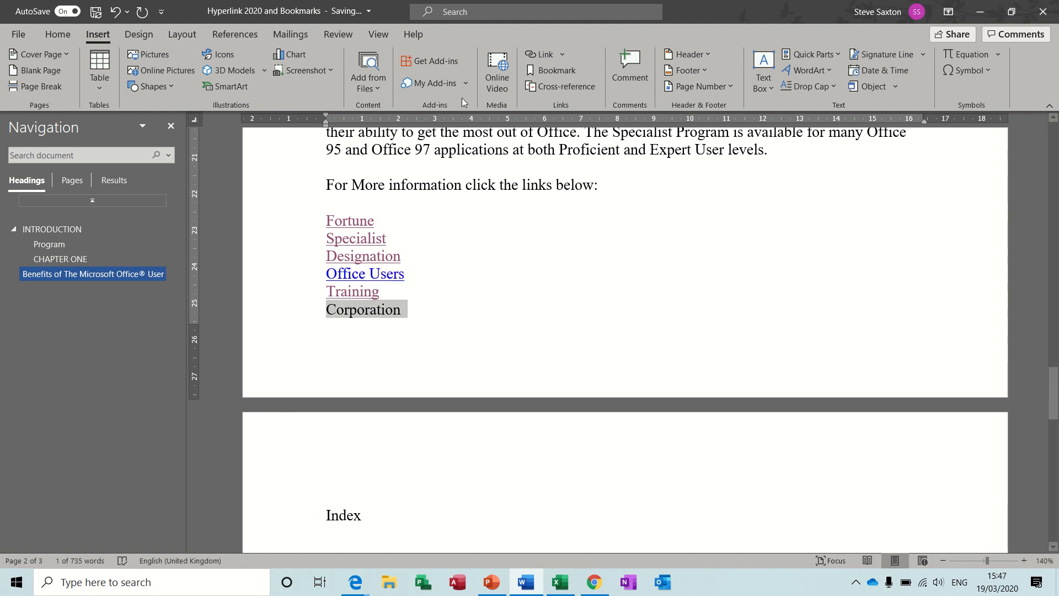
left_click(540, 55)
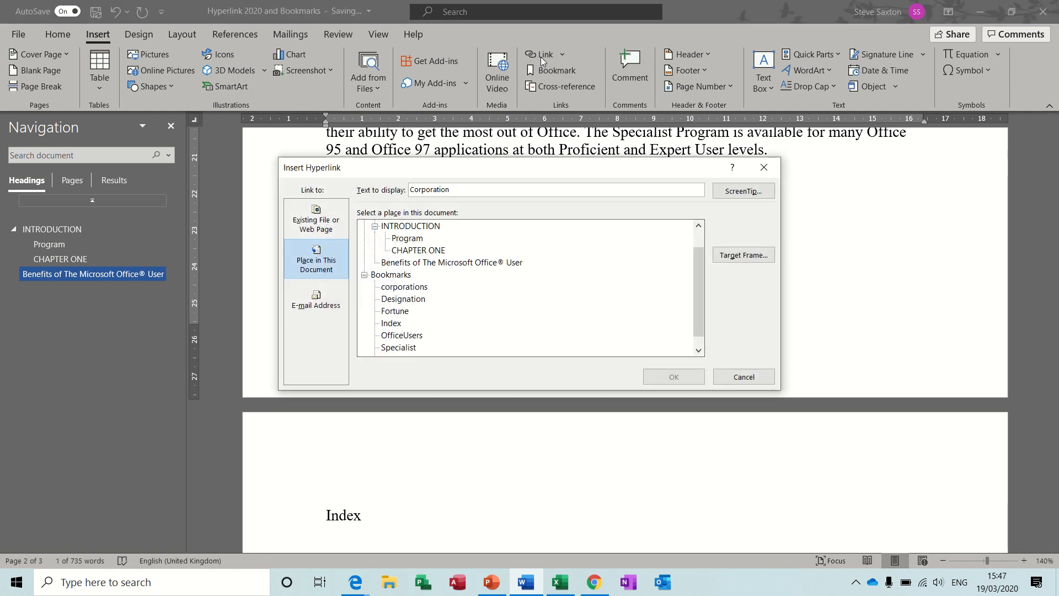
left_click(401, 289)
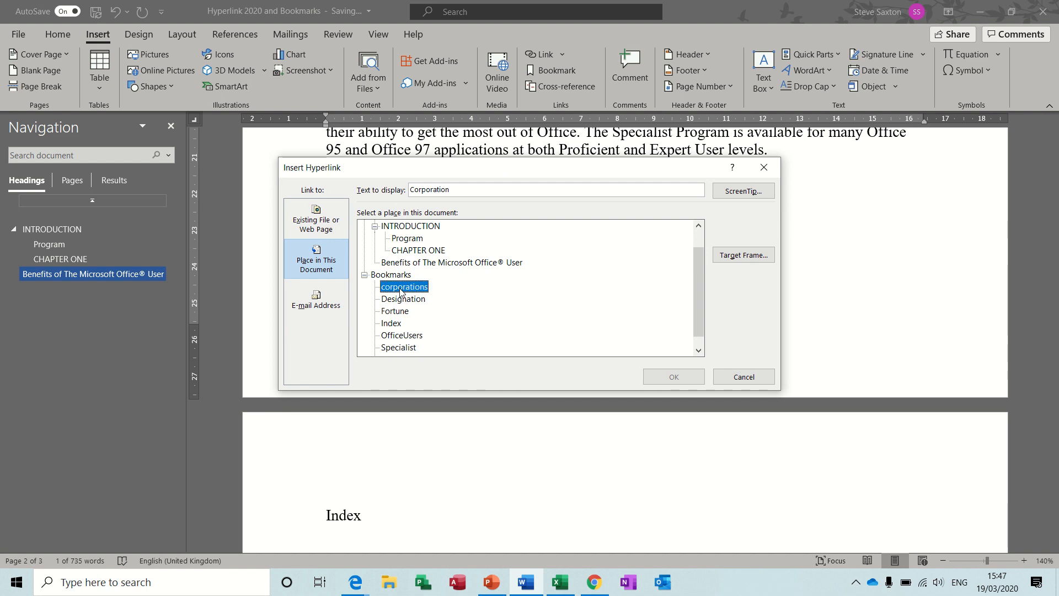
left_click(661, 380)
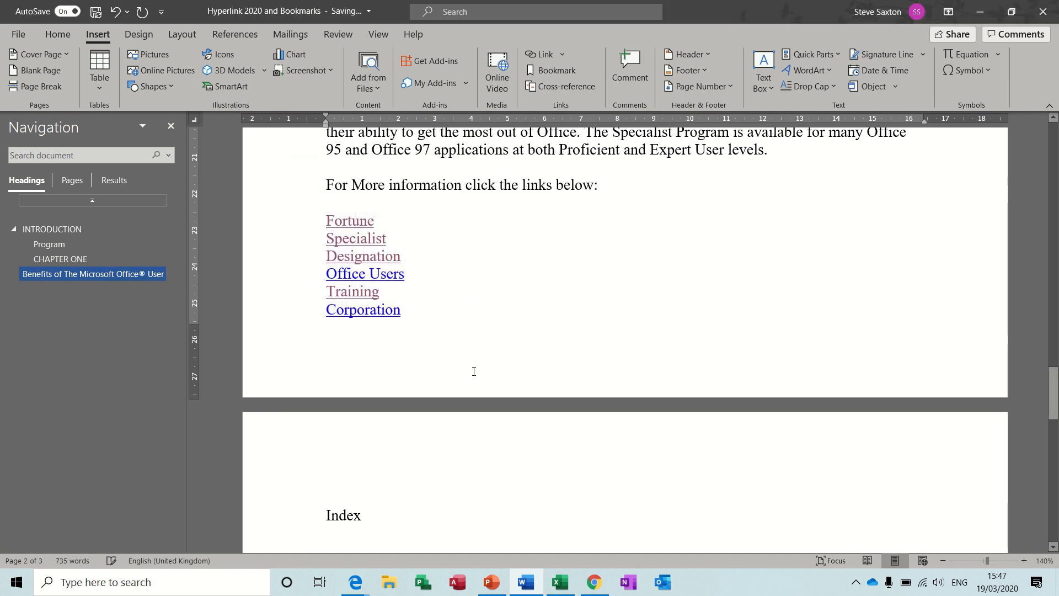
Step: Test the Corporation link, return through the Index link beside its paragraph, and review the Index links around the Benefits heading
double_click(381, 315)
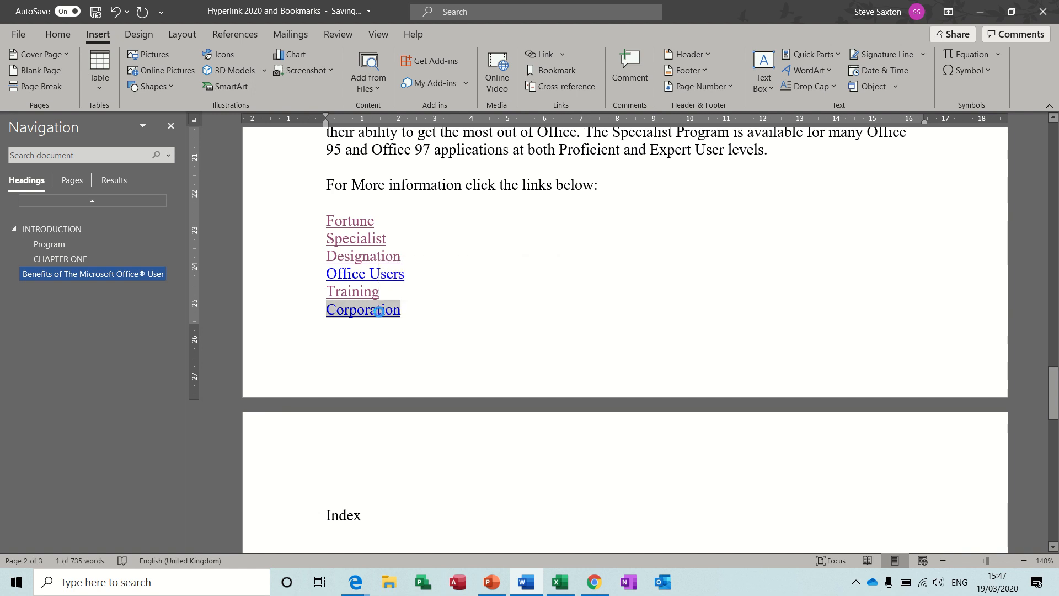
left_click(379, 311, "ctrl")
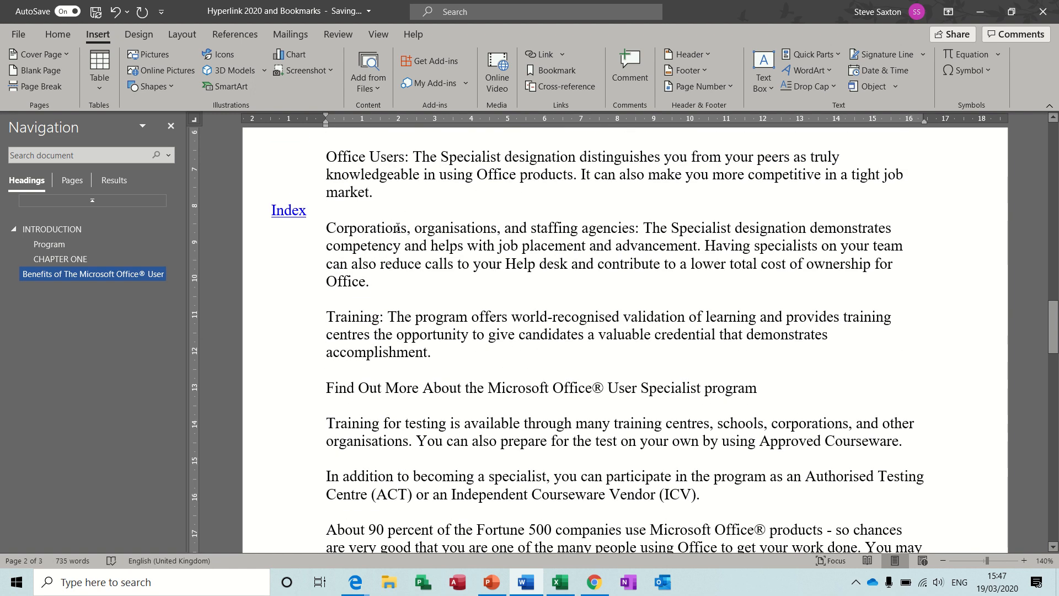
double_click(294, 213)
left_click(292, 210, "ctrl")
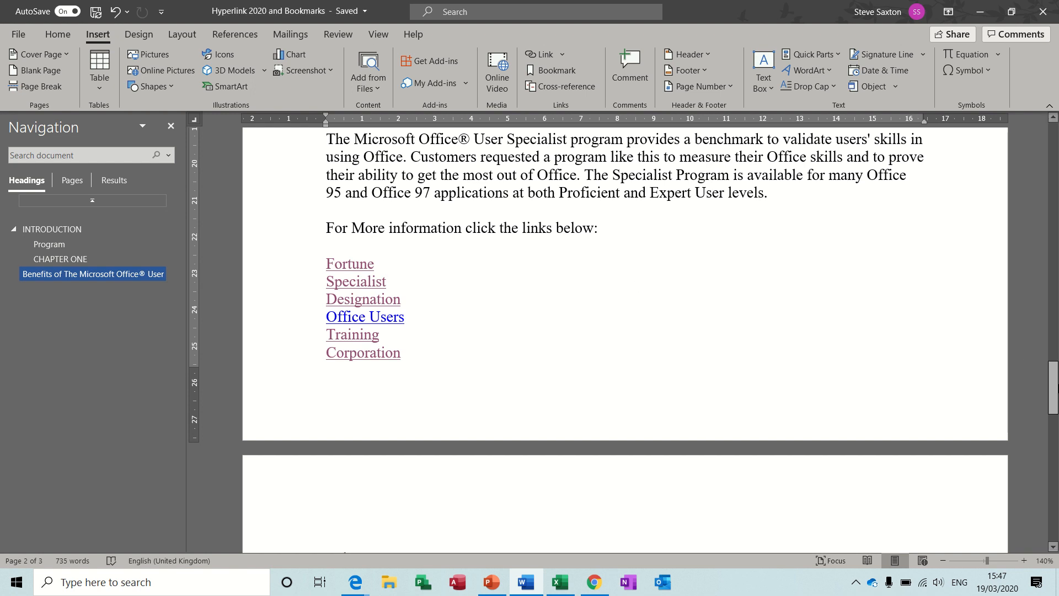
left_click_drag(1055, 388, 1054, 310)
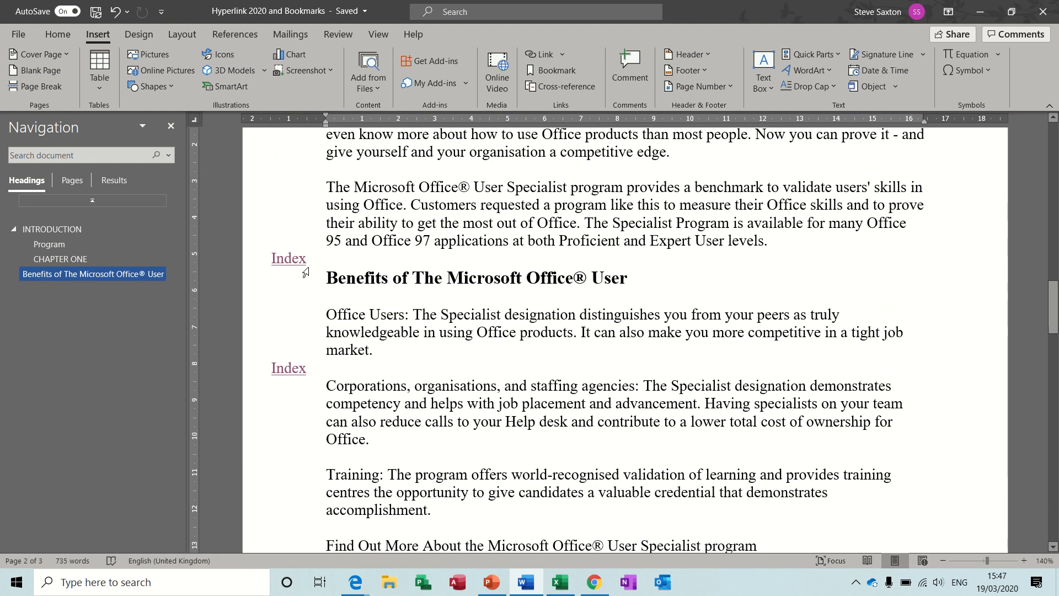